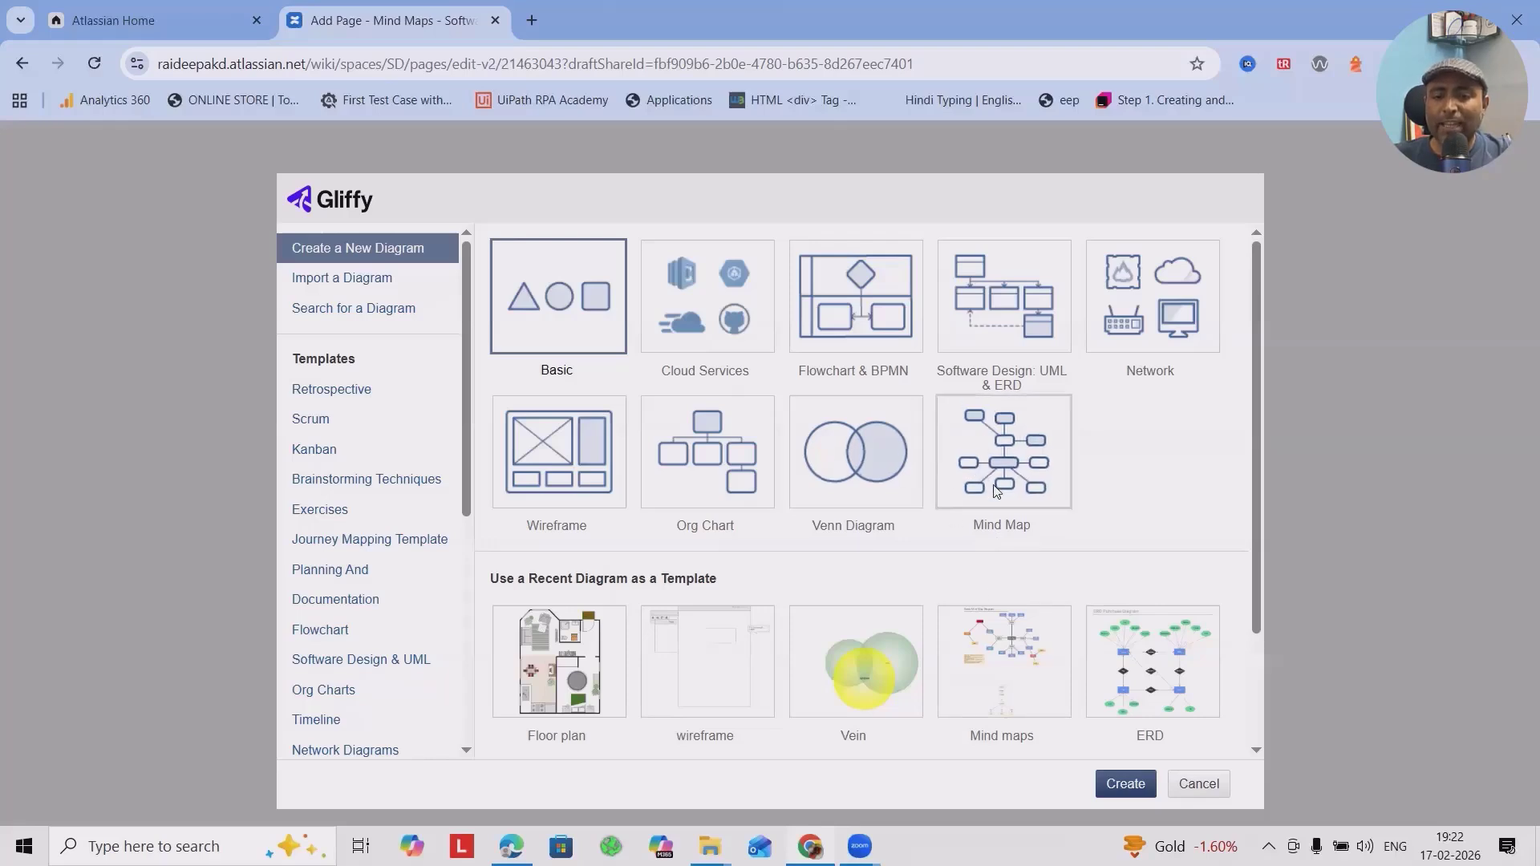
# Create a new diagram from the Mind Map template.
pyautogui.click(1017, 469)
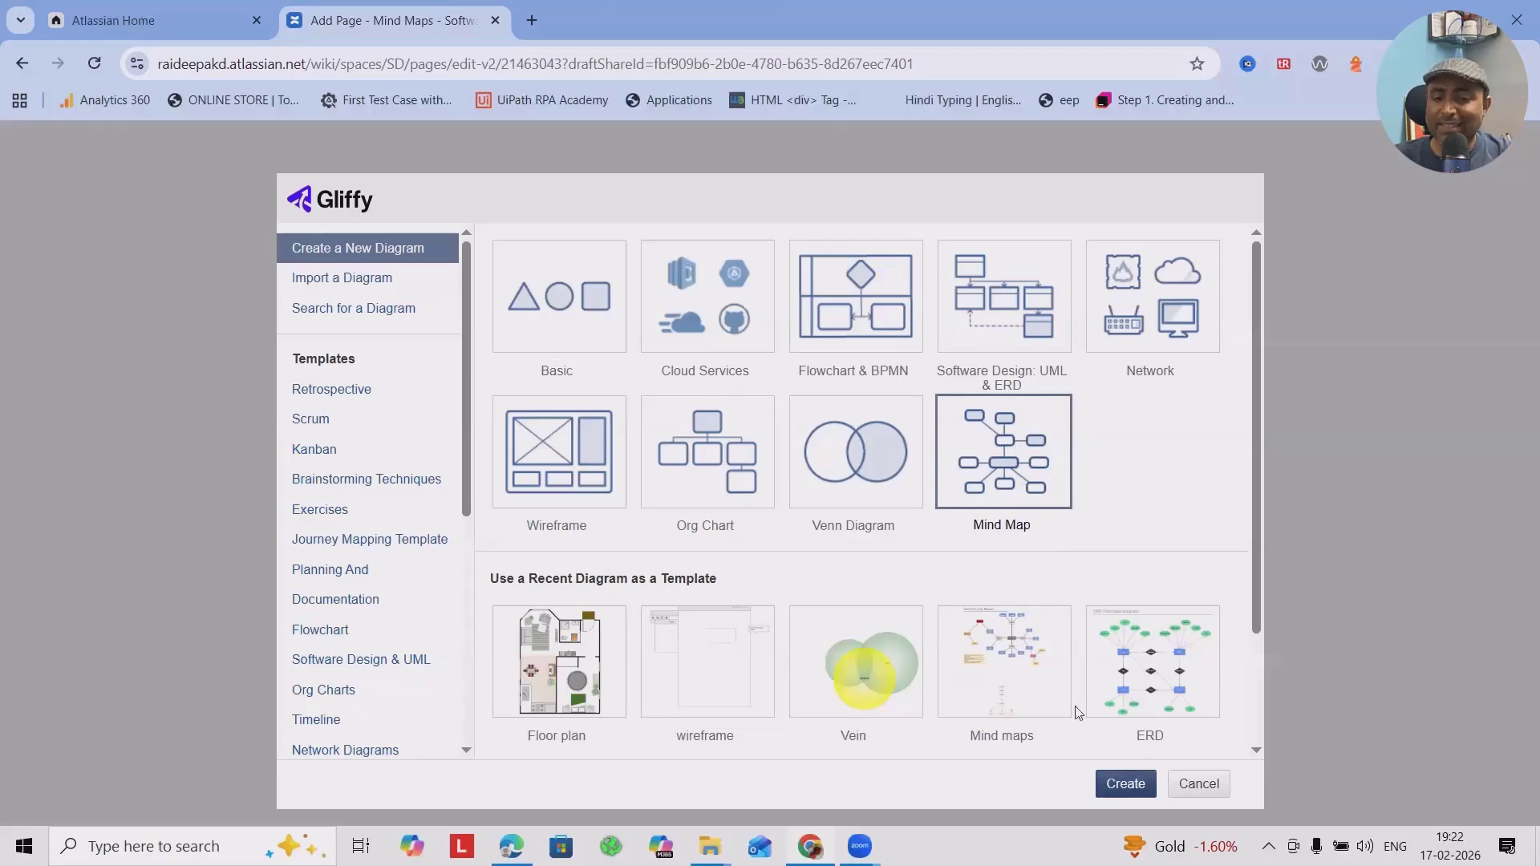
pyautogui.click(1118, 778)
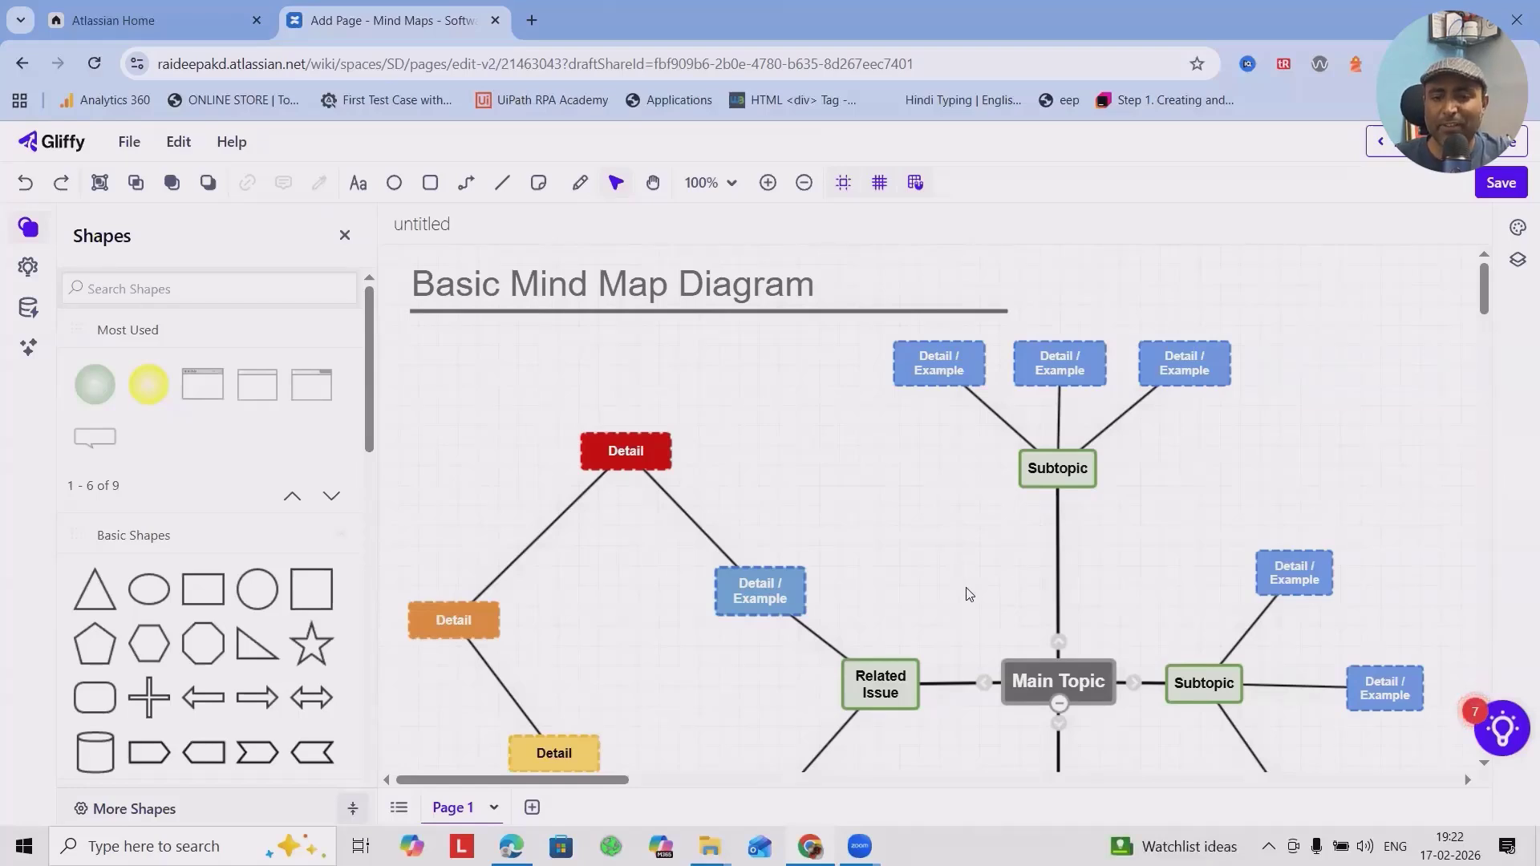
# Look over the mind map template, including its topics, subtopics, detail nodes and shortcut note, and the available shape libraries.
pyautogui.scroll(-3, 969, 594)
pyautogui.scroll(3, 970, 513)
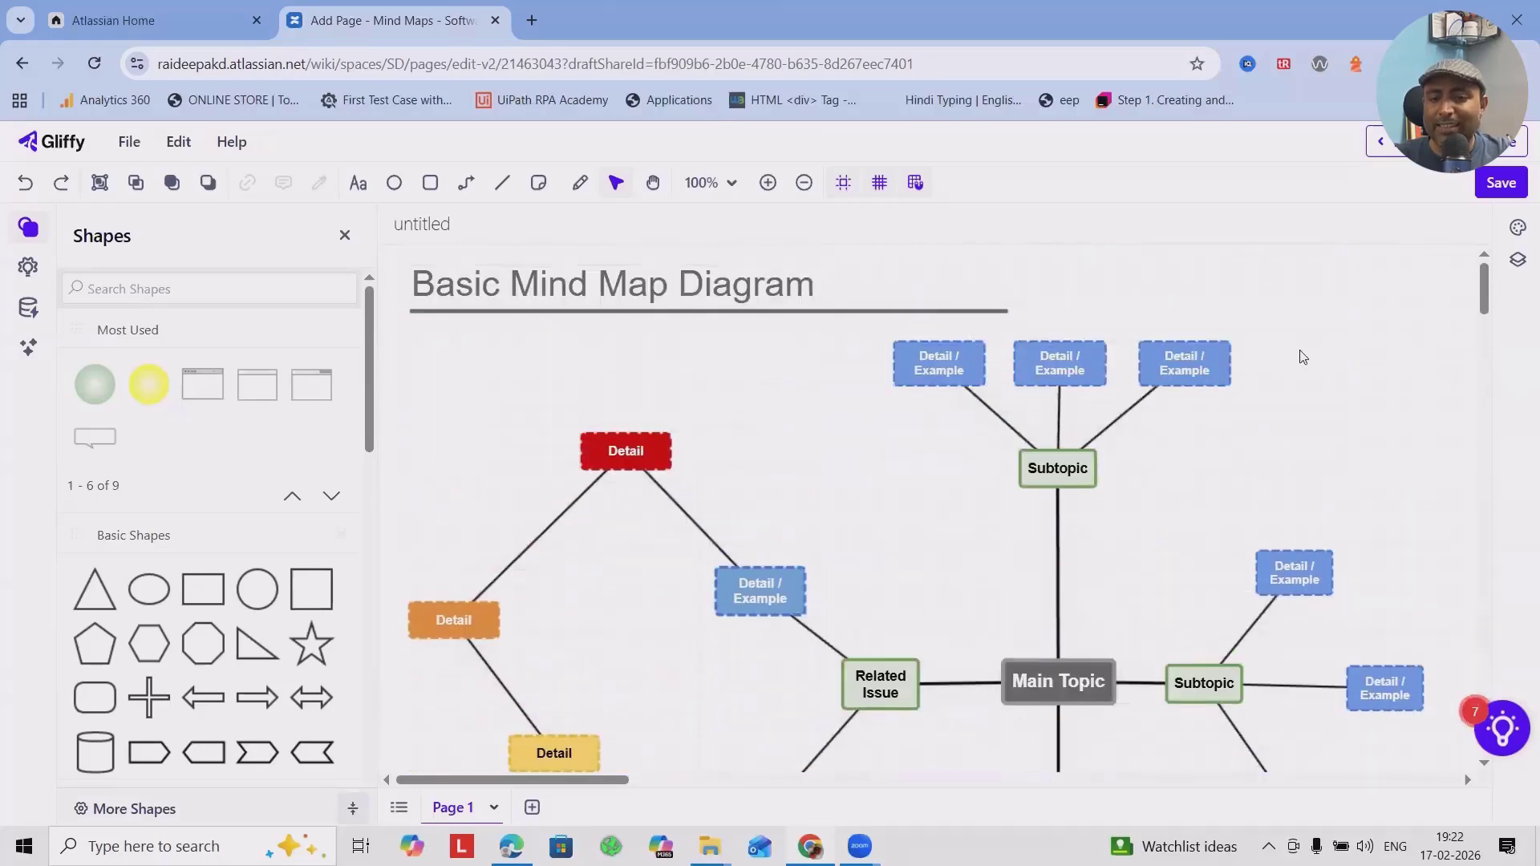
pyautogui.scroll(-5, 1123, 571)
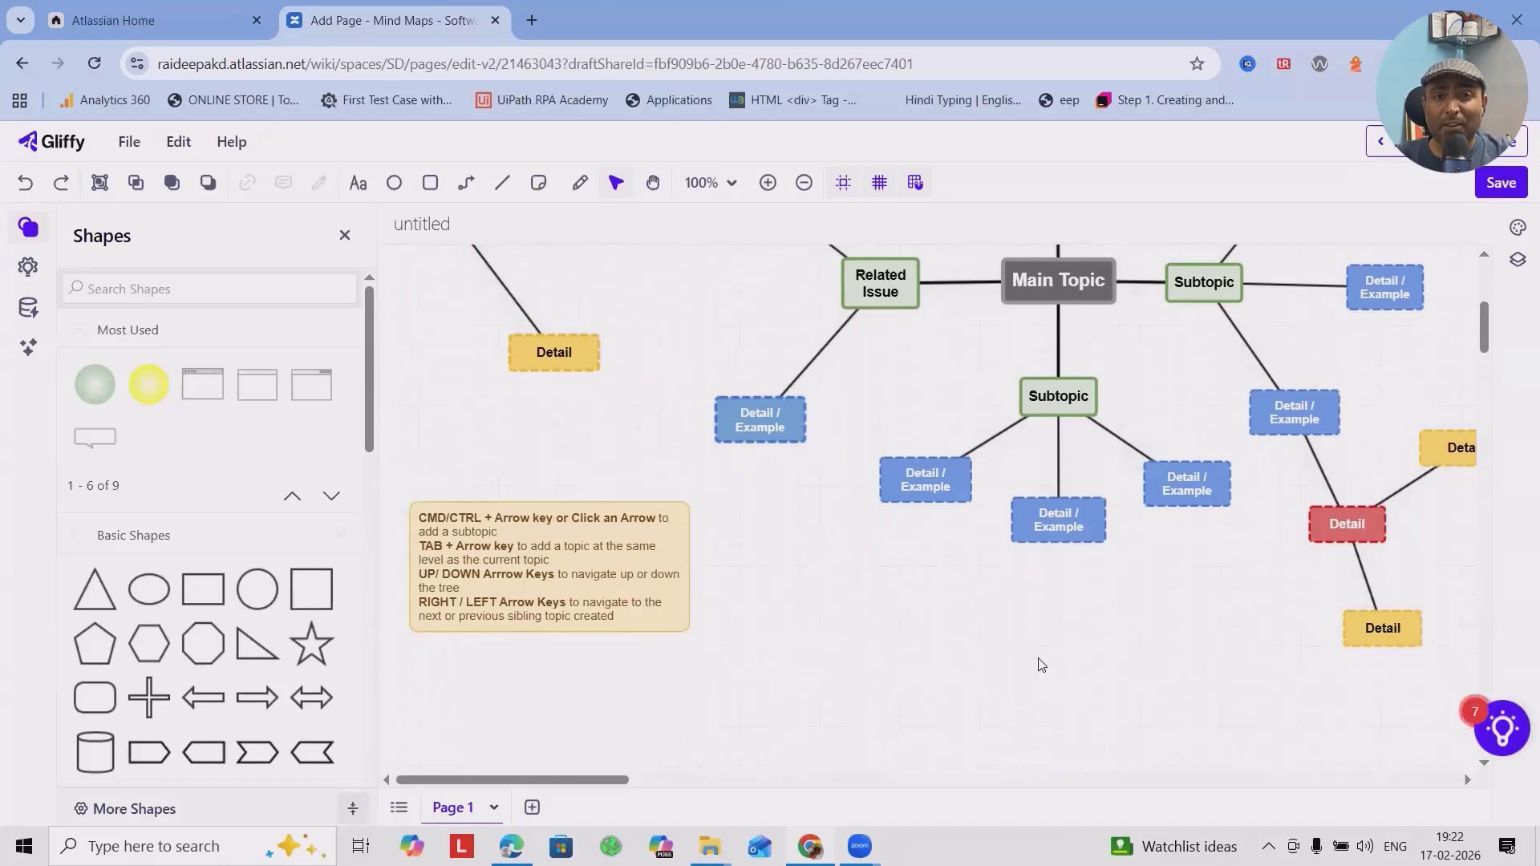
pyautogui.scroll(3, 1168, 623)
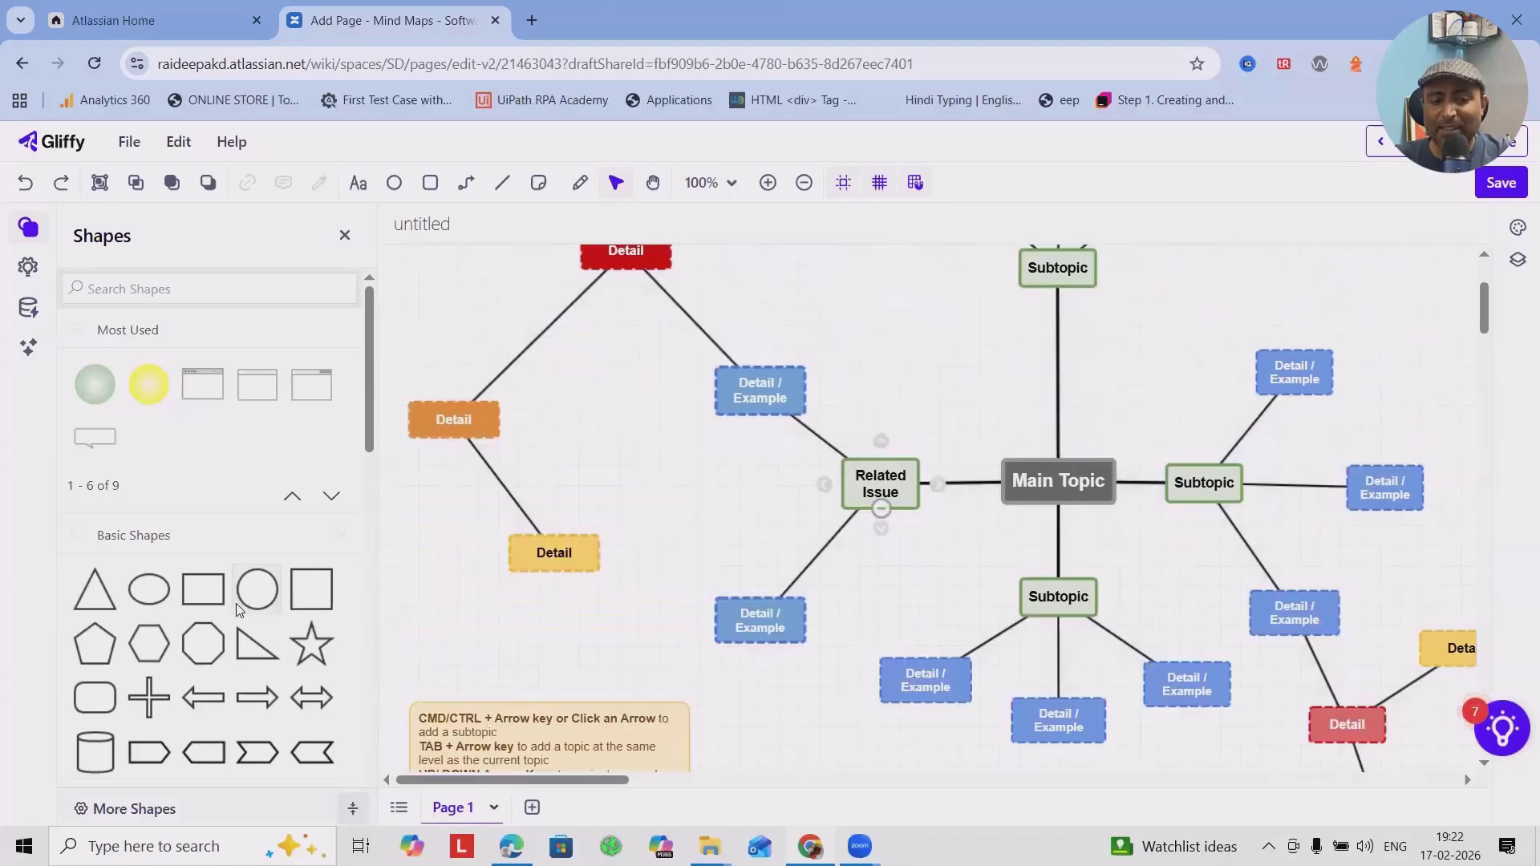
pyautogui.scroll(-8, 200, 641)
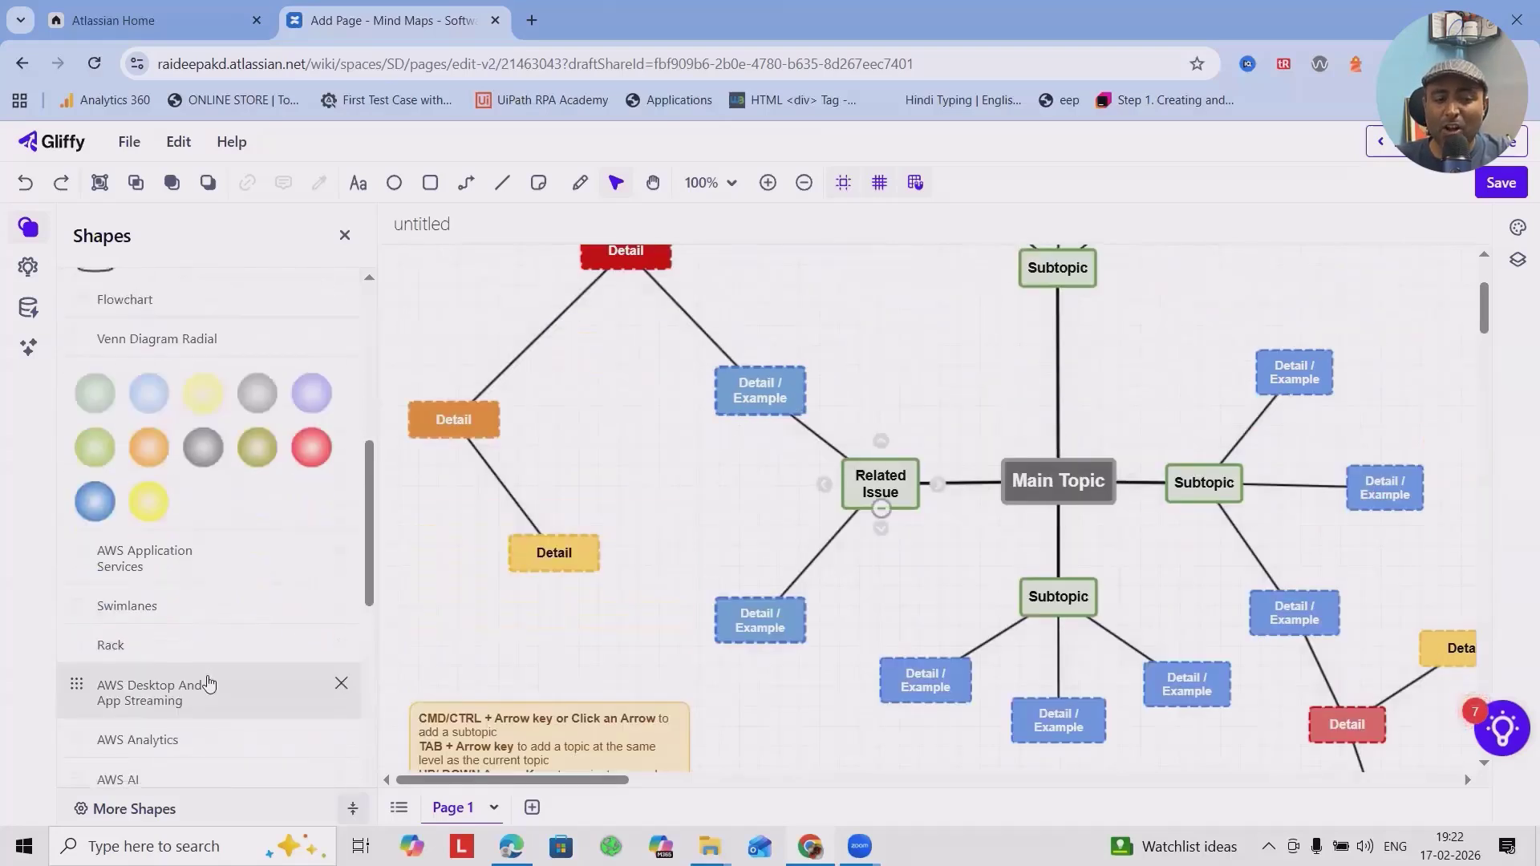
pyautogui.scroll(-2, 216, 683)
pyautogui.scroll(10, 257, 636)
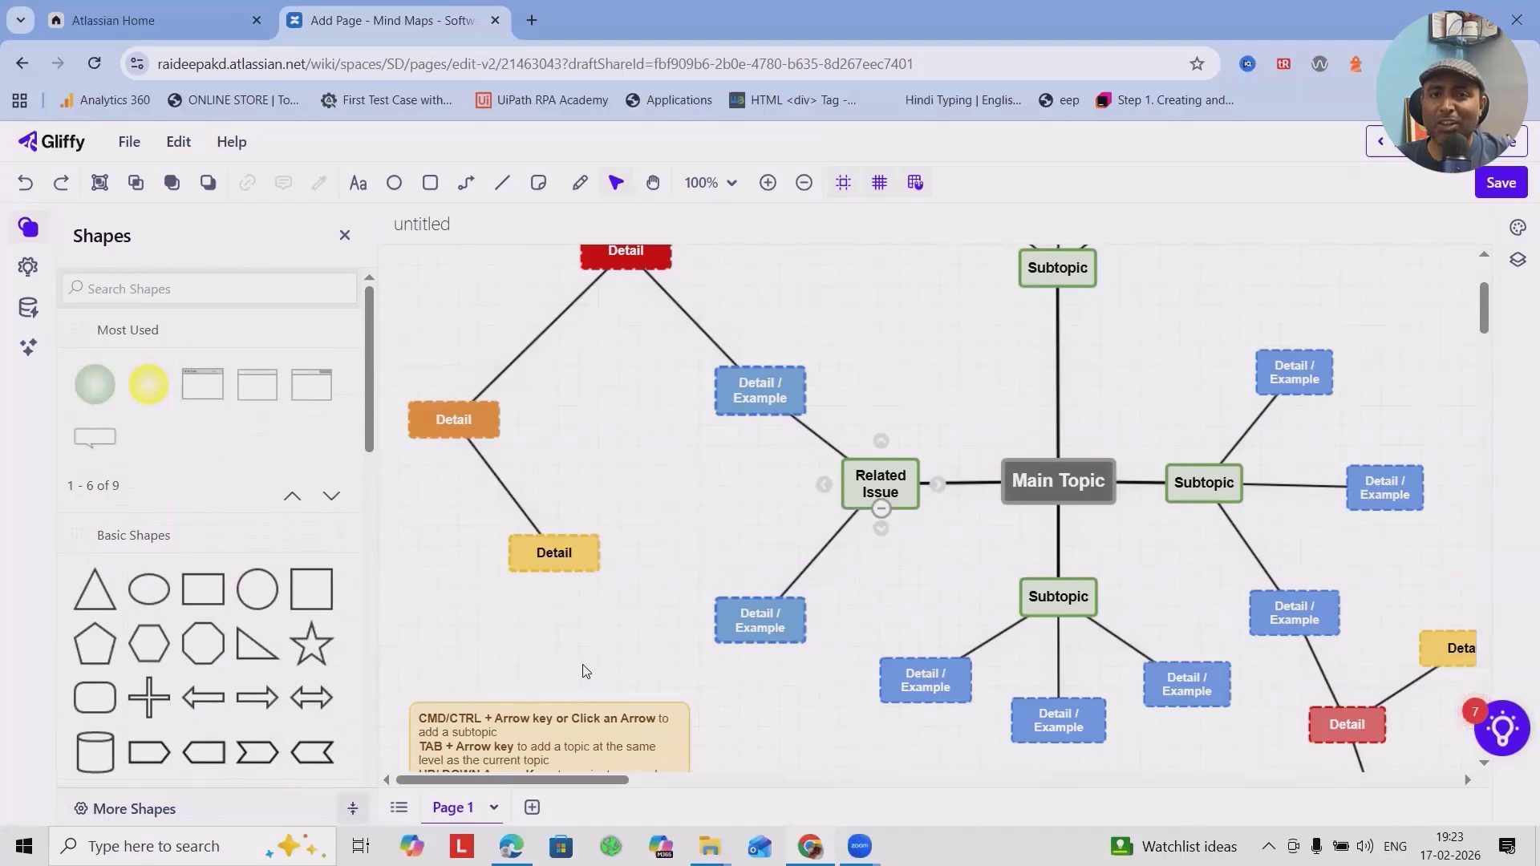
pyautogui.scroll(-3, 565, 670)
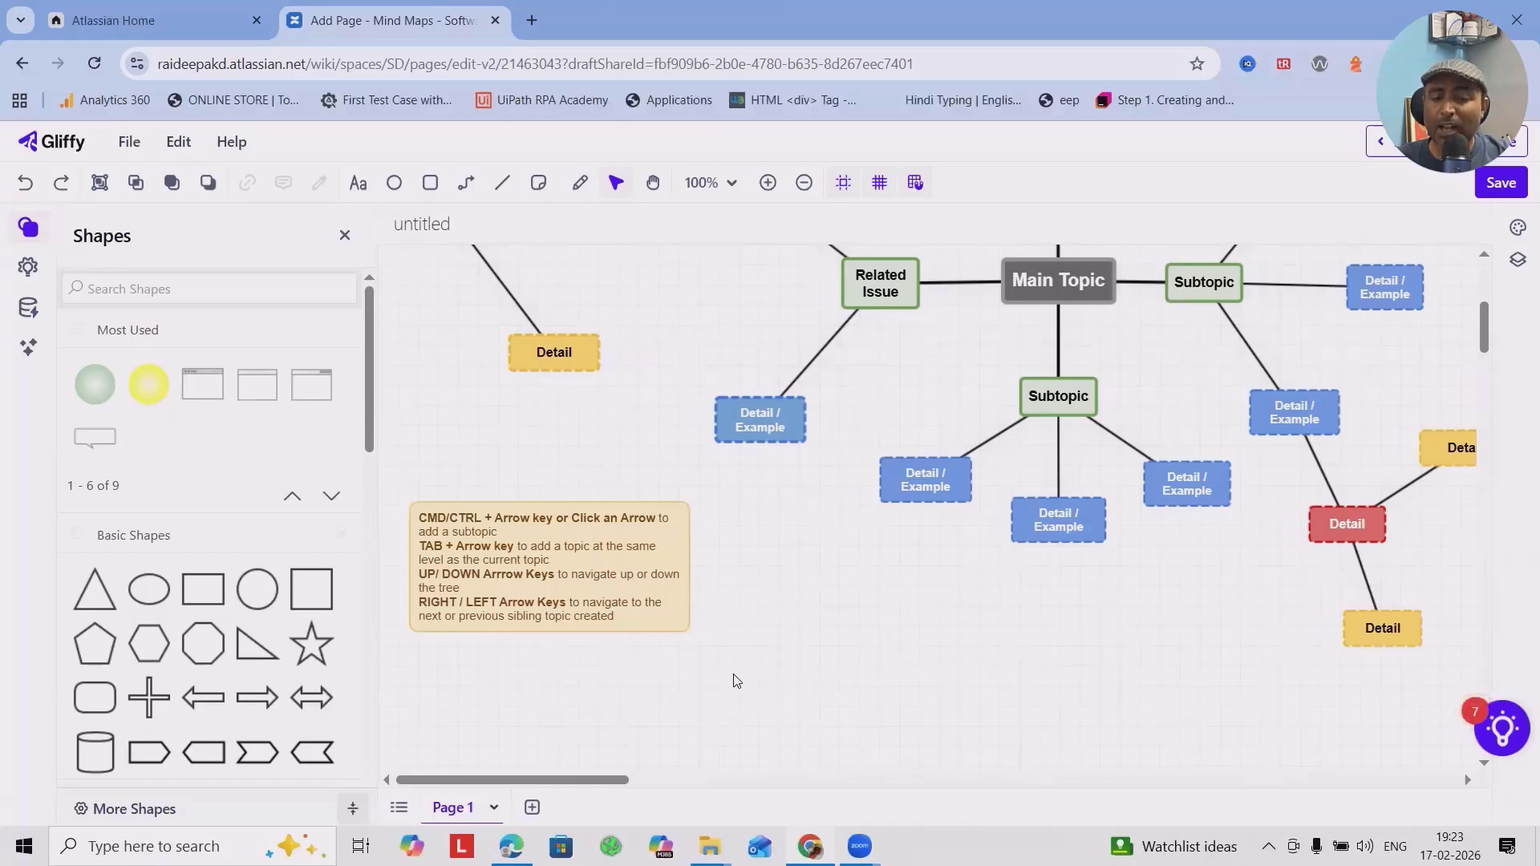
pyautogui.scroll(1, 813, 617)
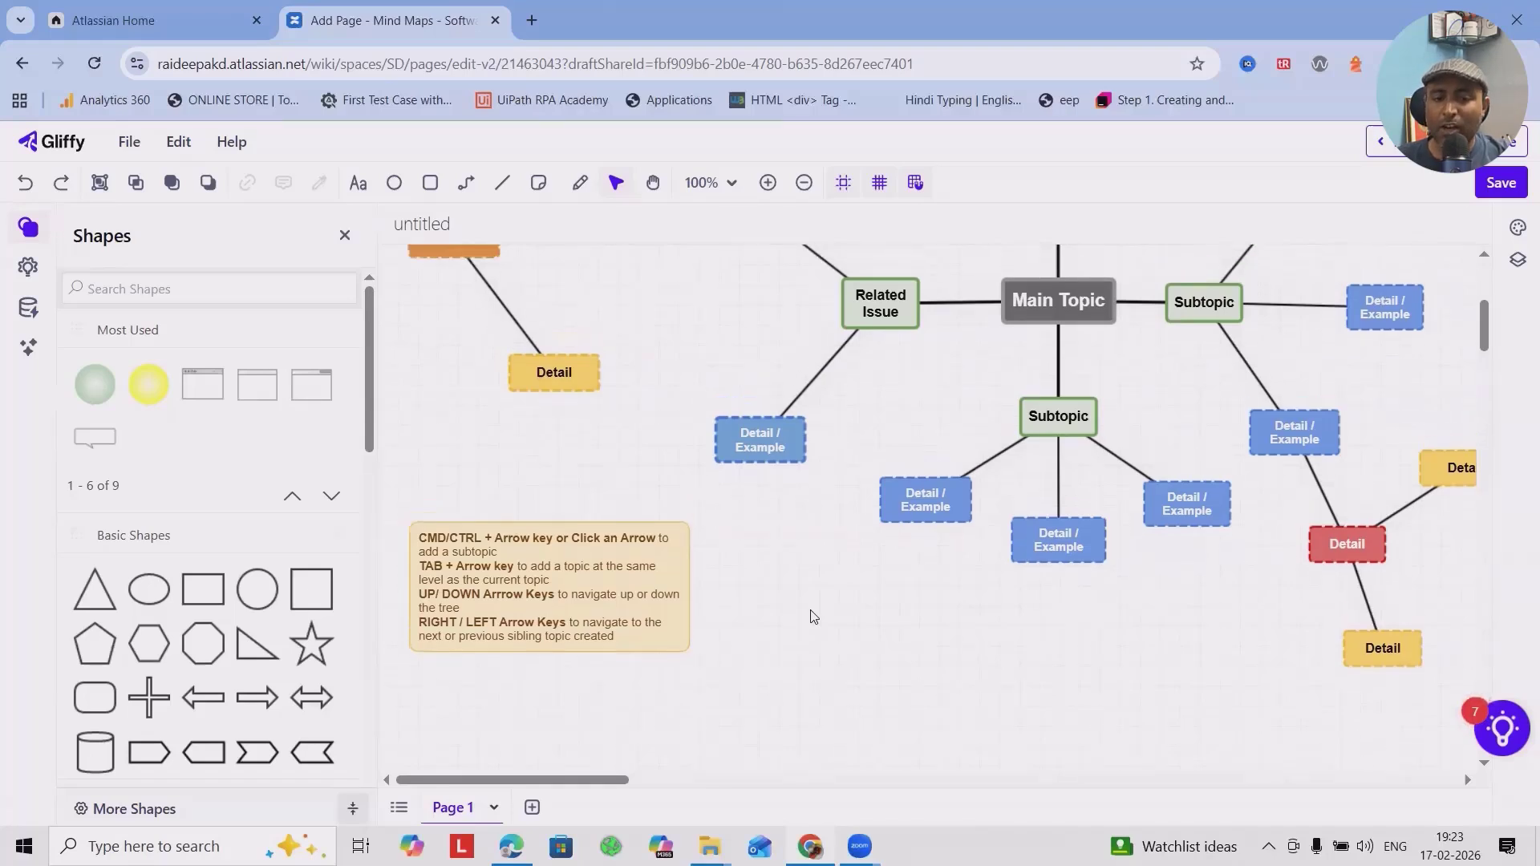
pyautogui.scroll(3, 812, 616)
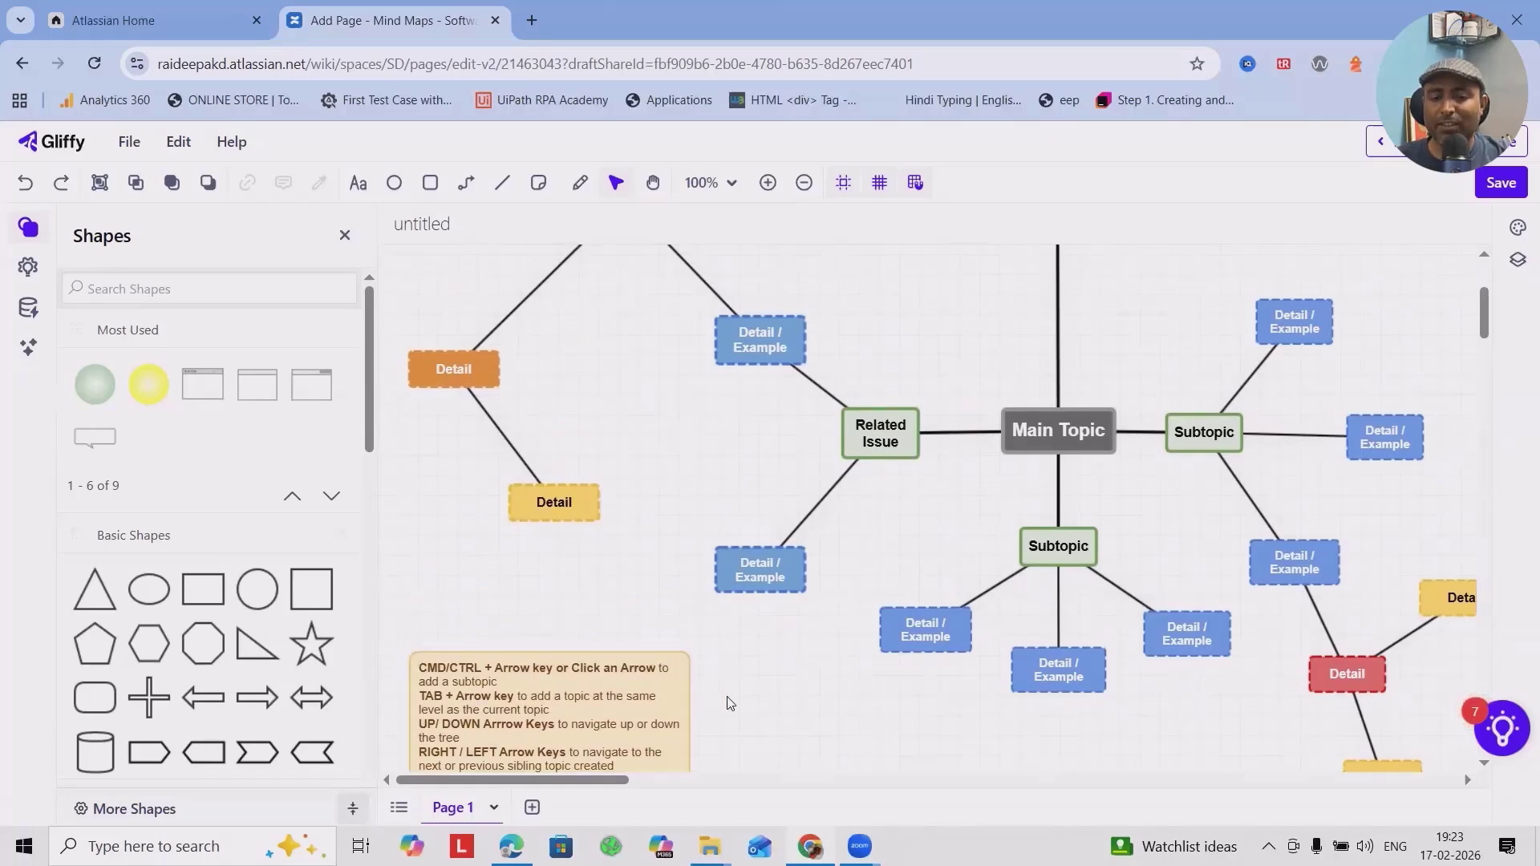
pyautogui.scroll(-9, 771, 695)
pyautogui.hscroll(3, 830, 582)
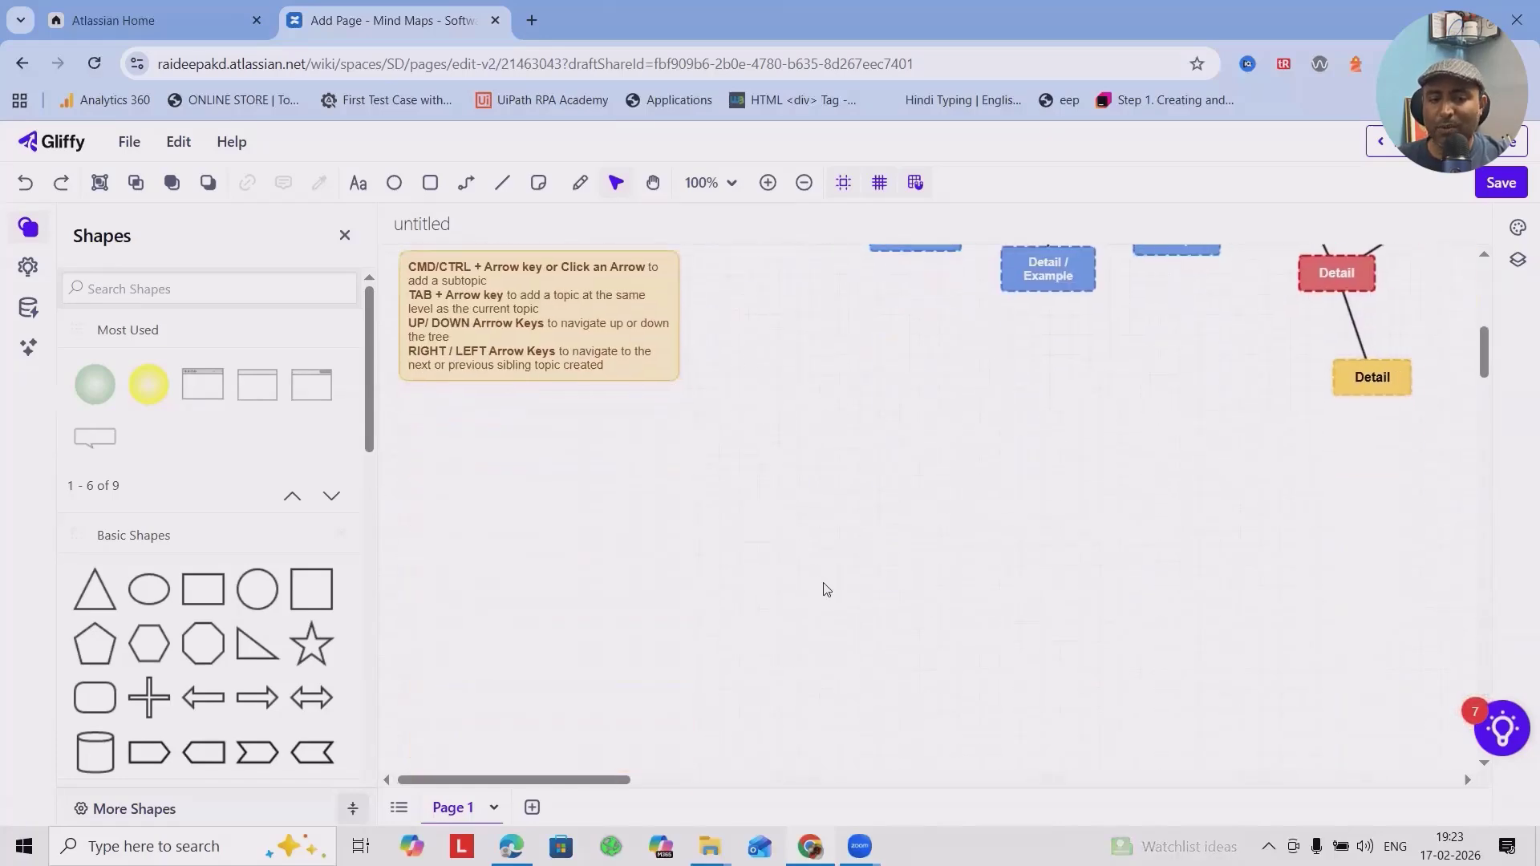
pyautogui.hscroll(1, 826, 590)
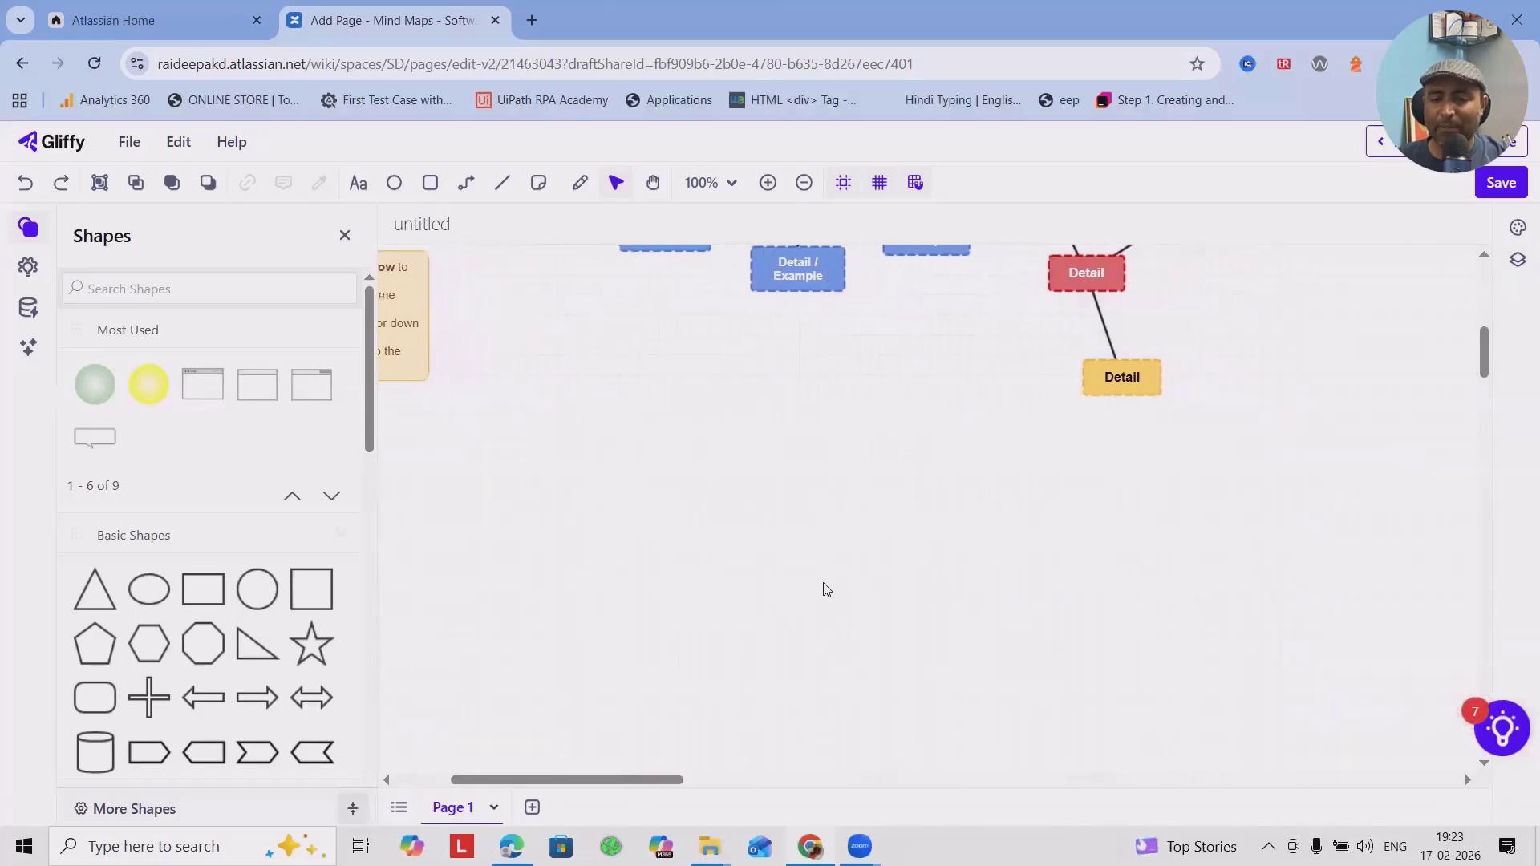
pyautogui.hscroll(-3, 826, 590)
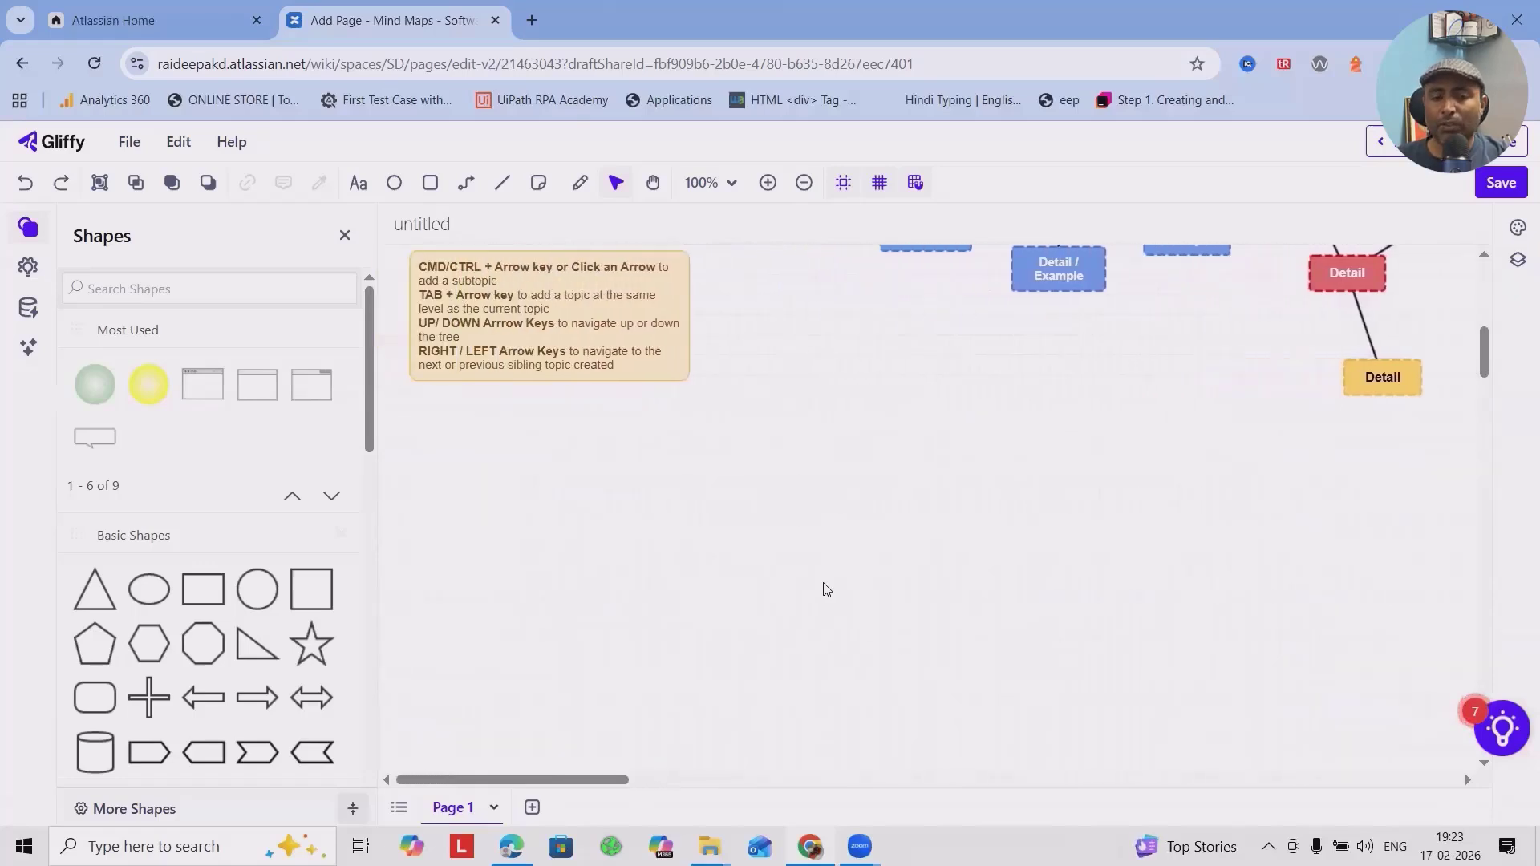
pyautogui.scroll(6, 1019, 610)
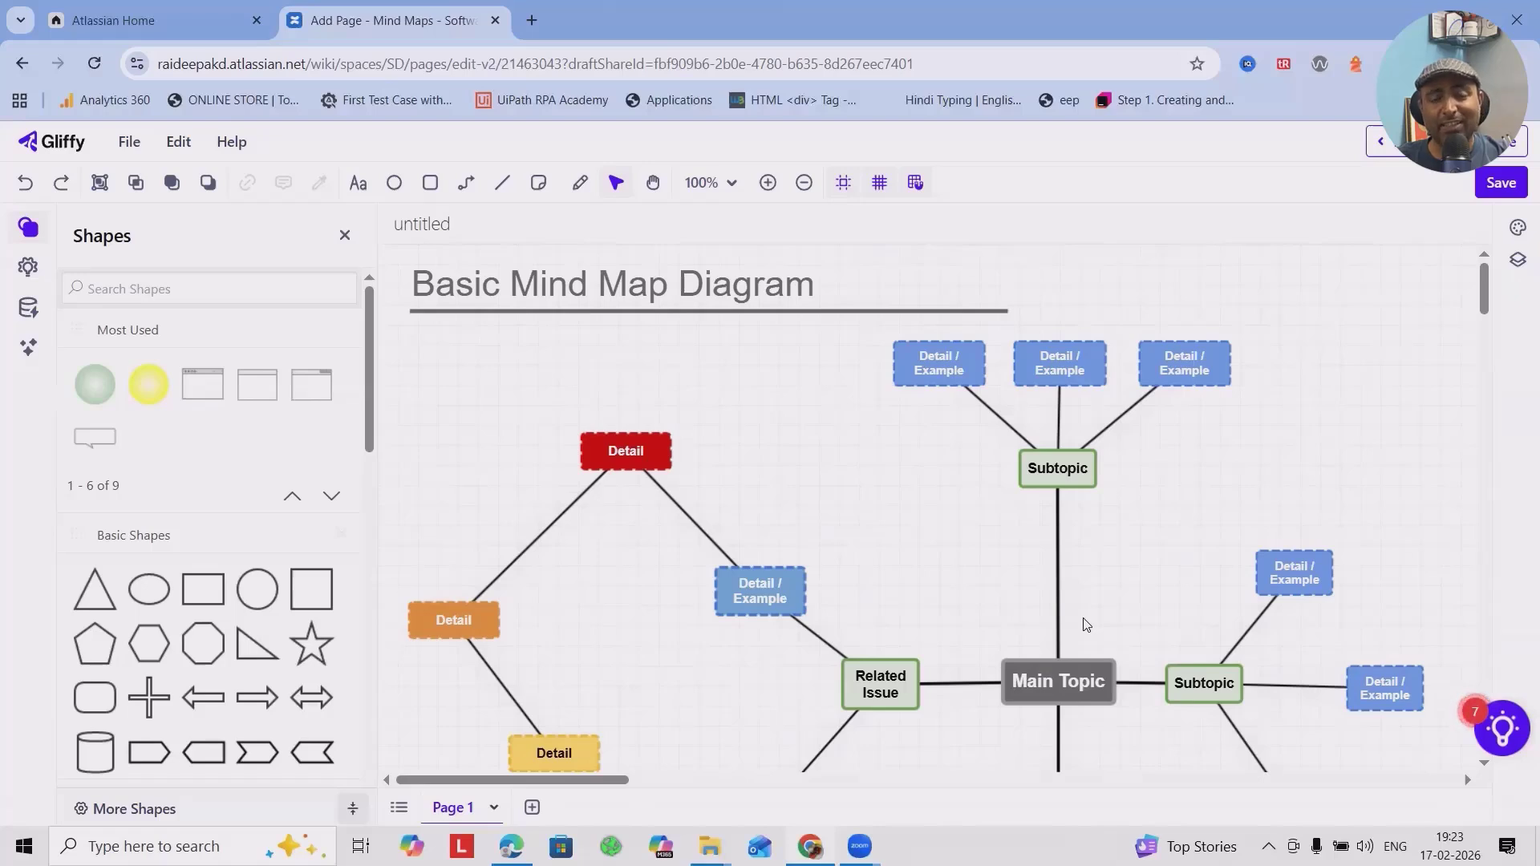
pyautogui.scroll(-1, 1141, 537)
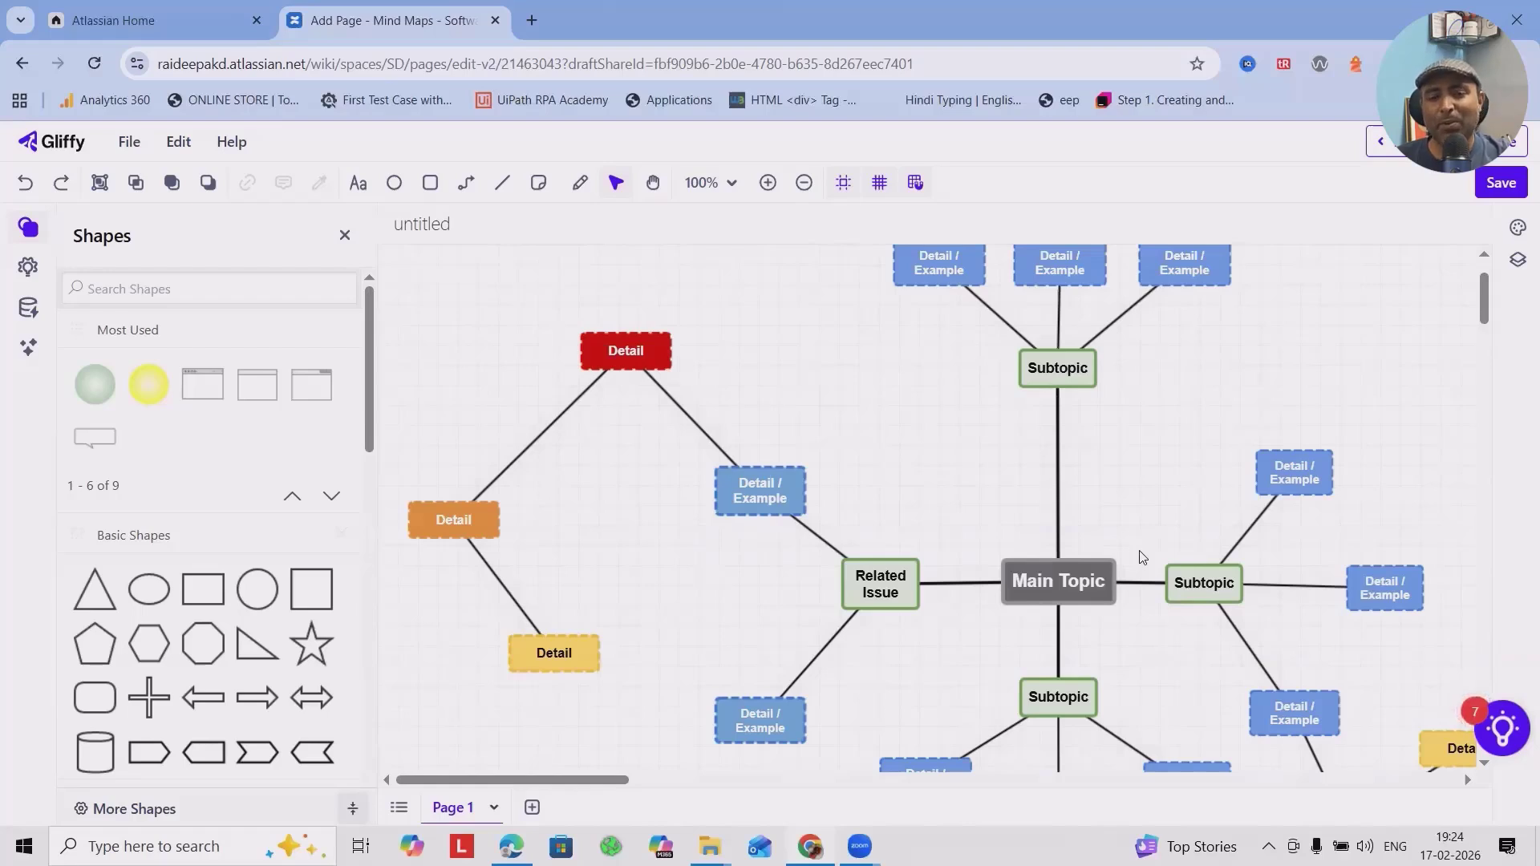
pyautogui.scroll(-2, 1142, 556)
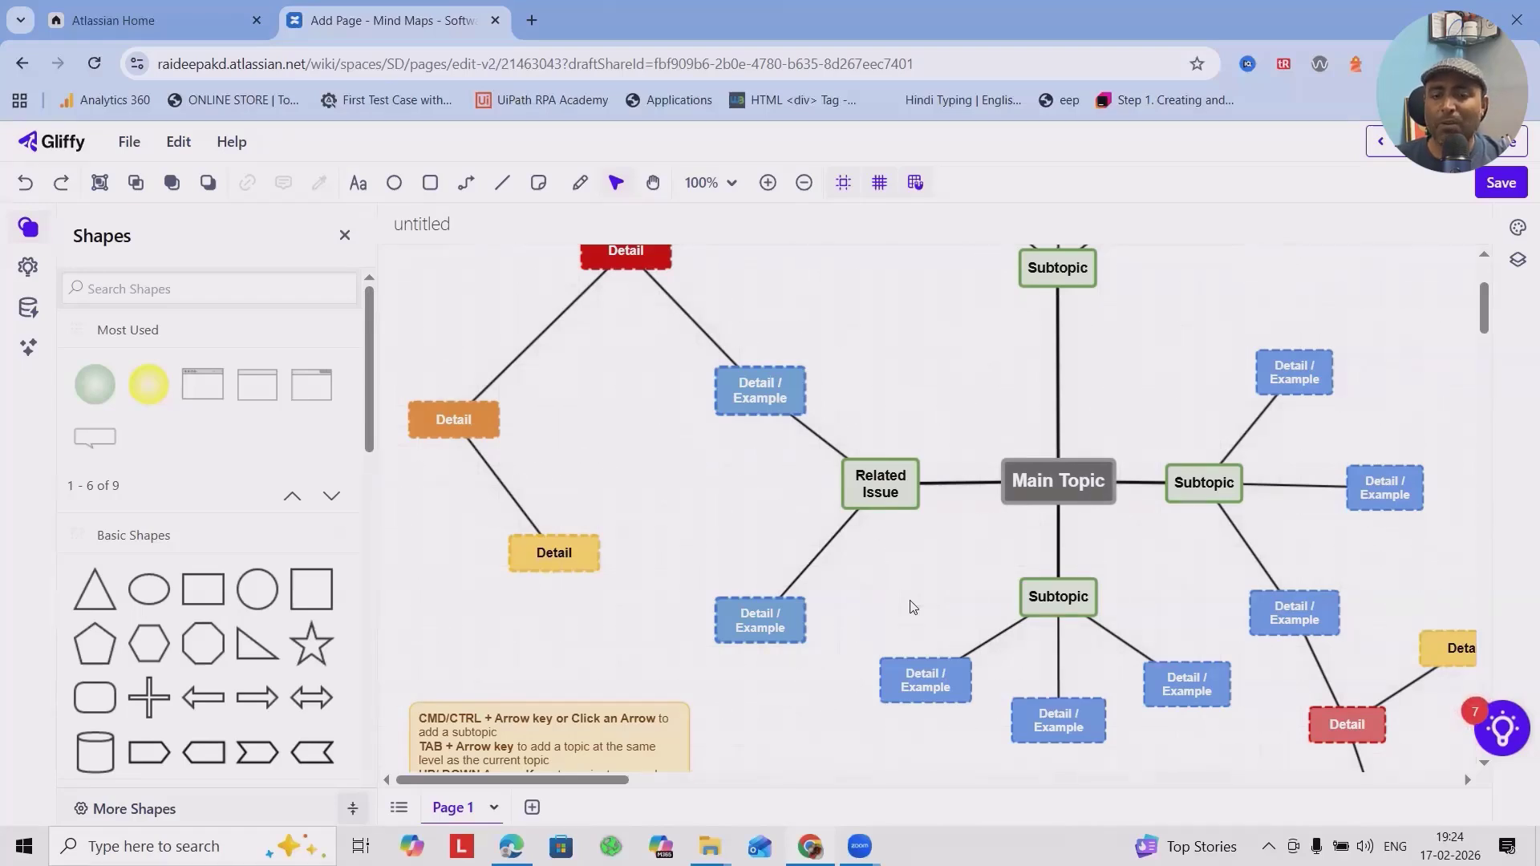
# Set the Main Topic's mind map settings to apply the same colors to Generations, and run Layout on the map.
pyautogui.click(1022, 484)
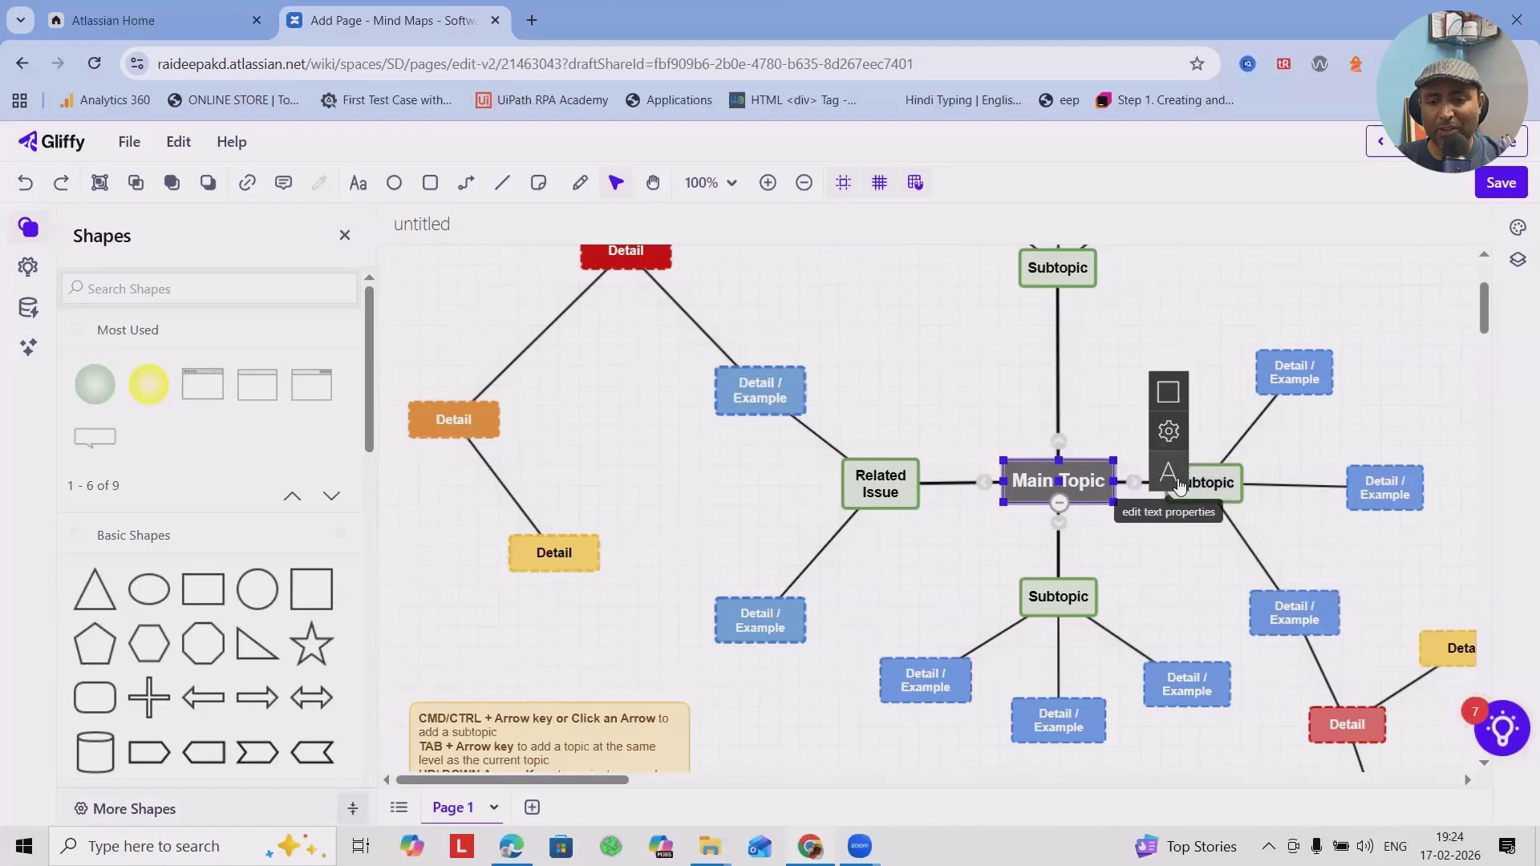
pyautogui.click(1176, 481)
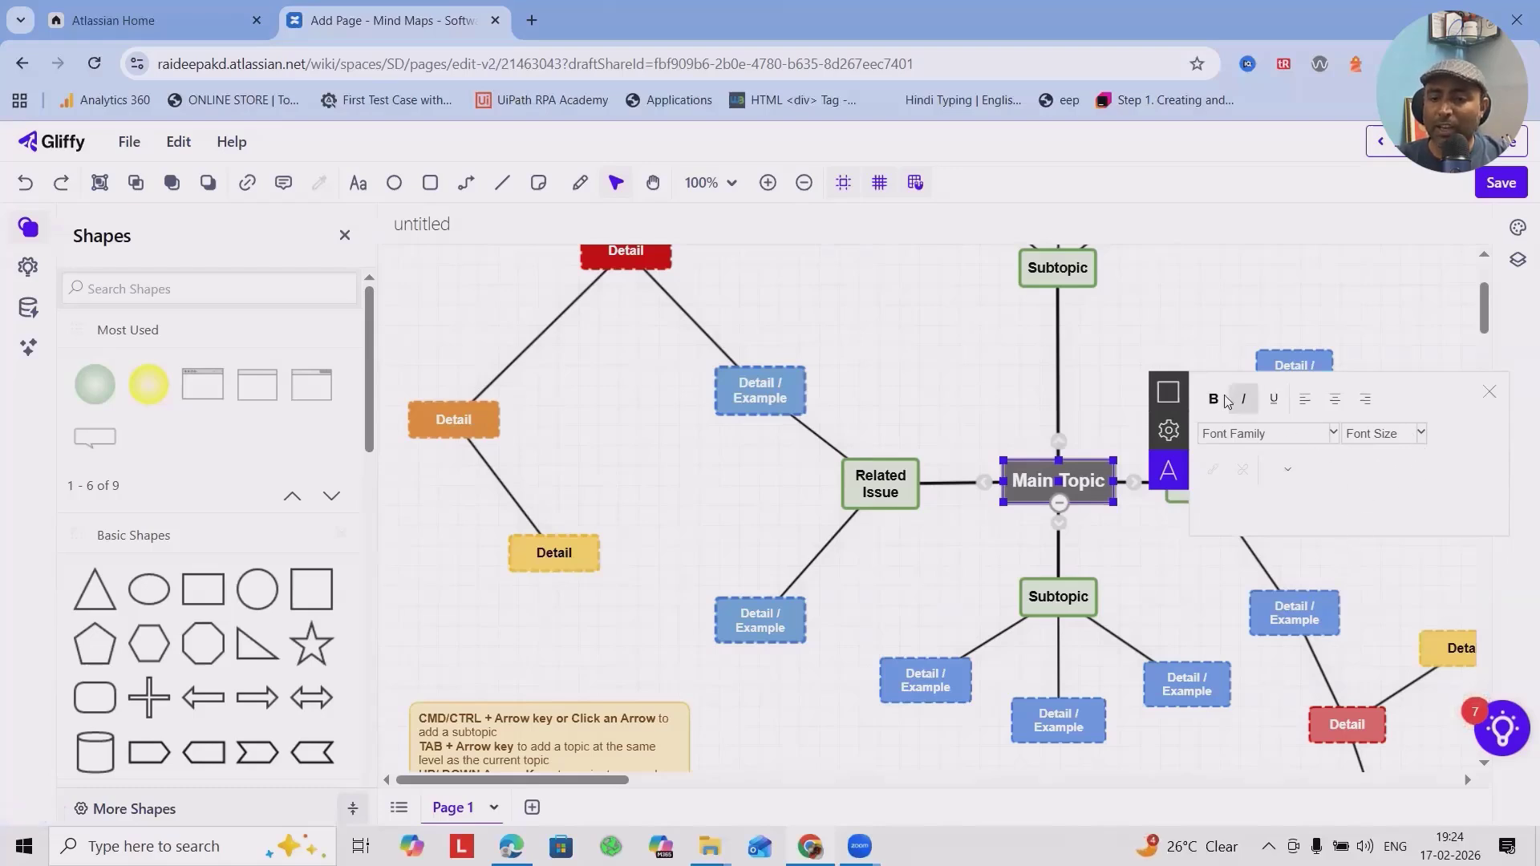
pyautogui.click(1169, 431)
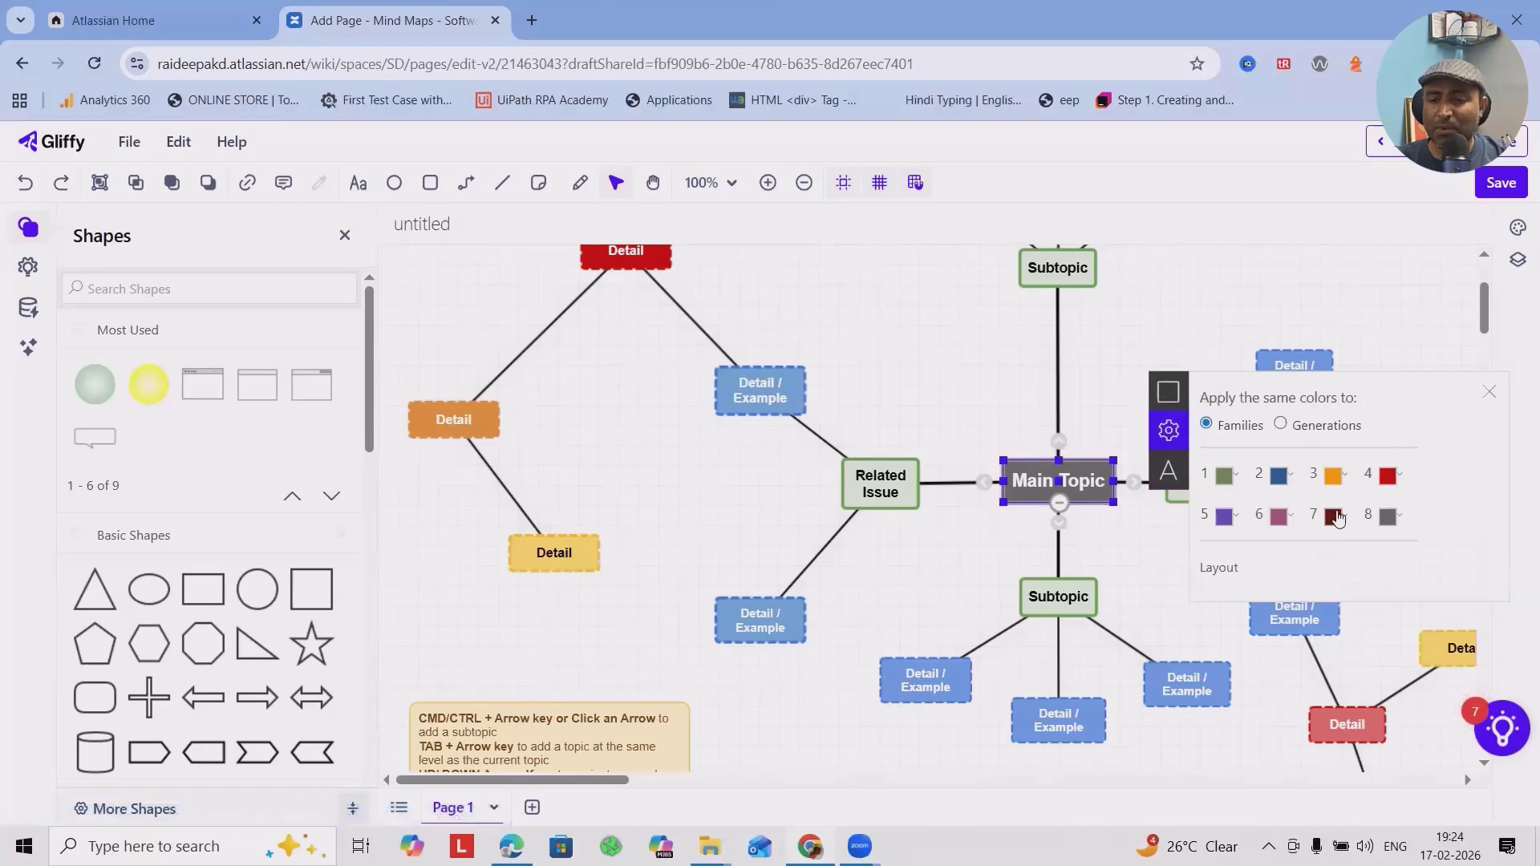
pyautogui.click(1281, 425)
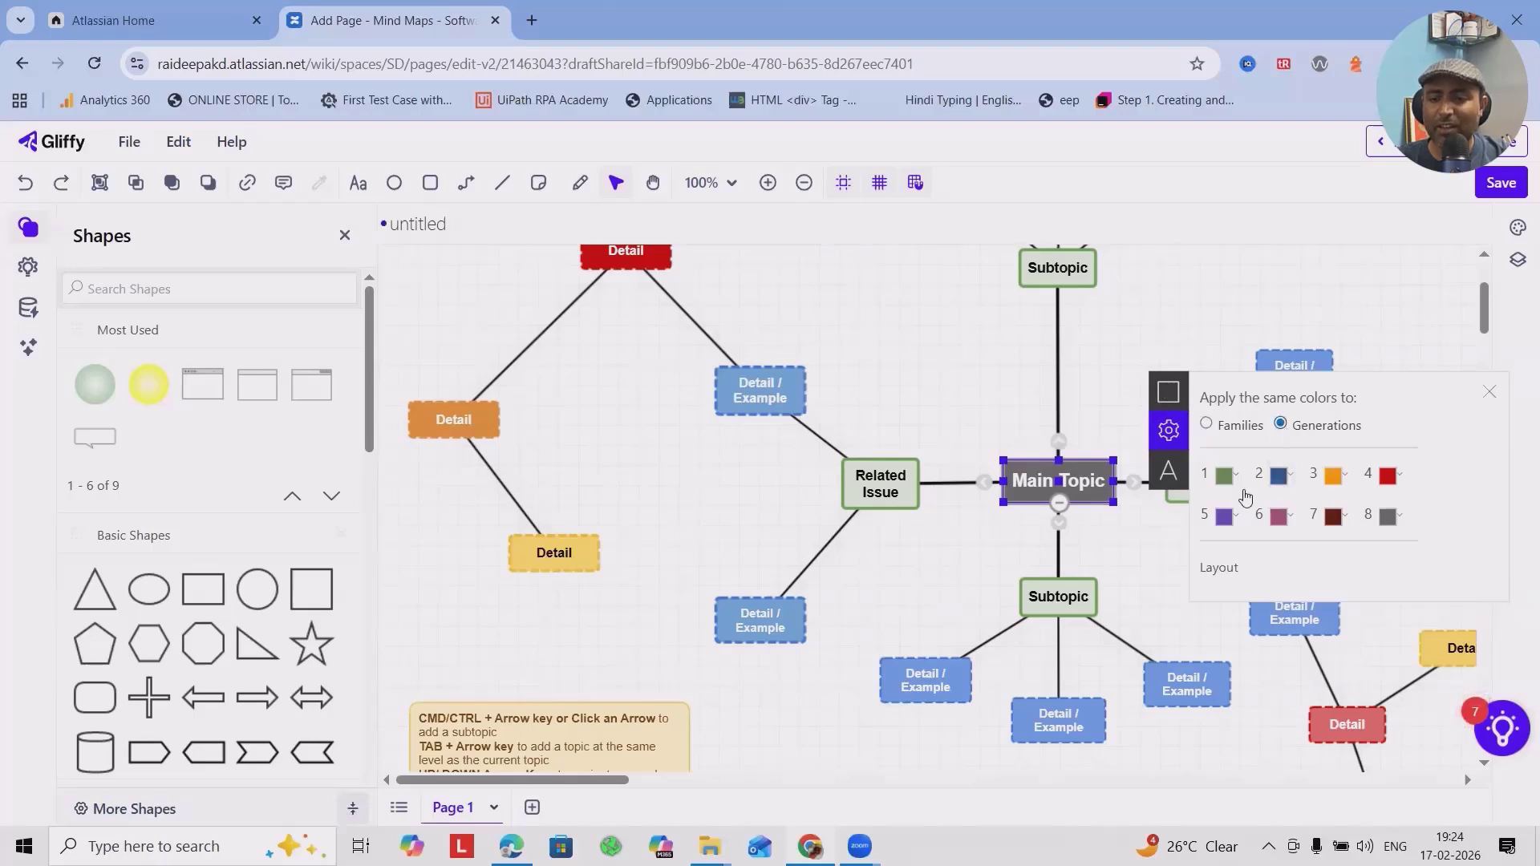
pyautogui.click(1223, 571)
pyautogui.scroll(12, 954, 607)
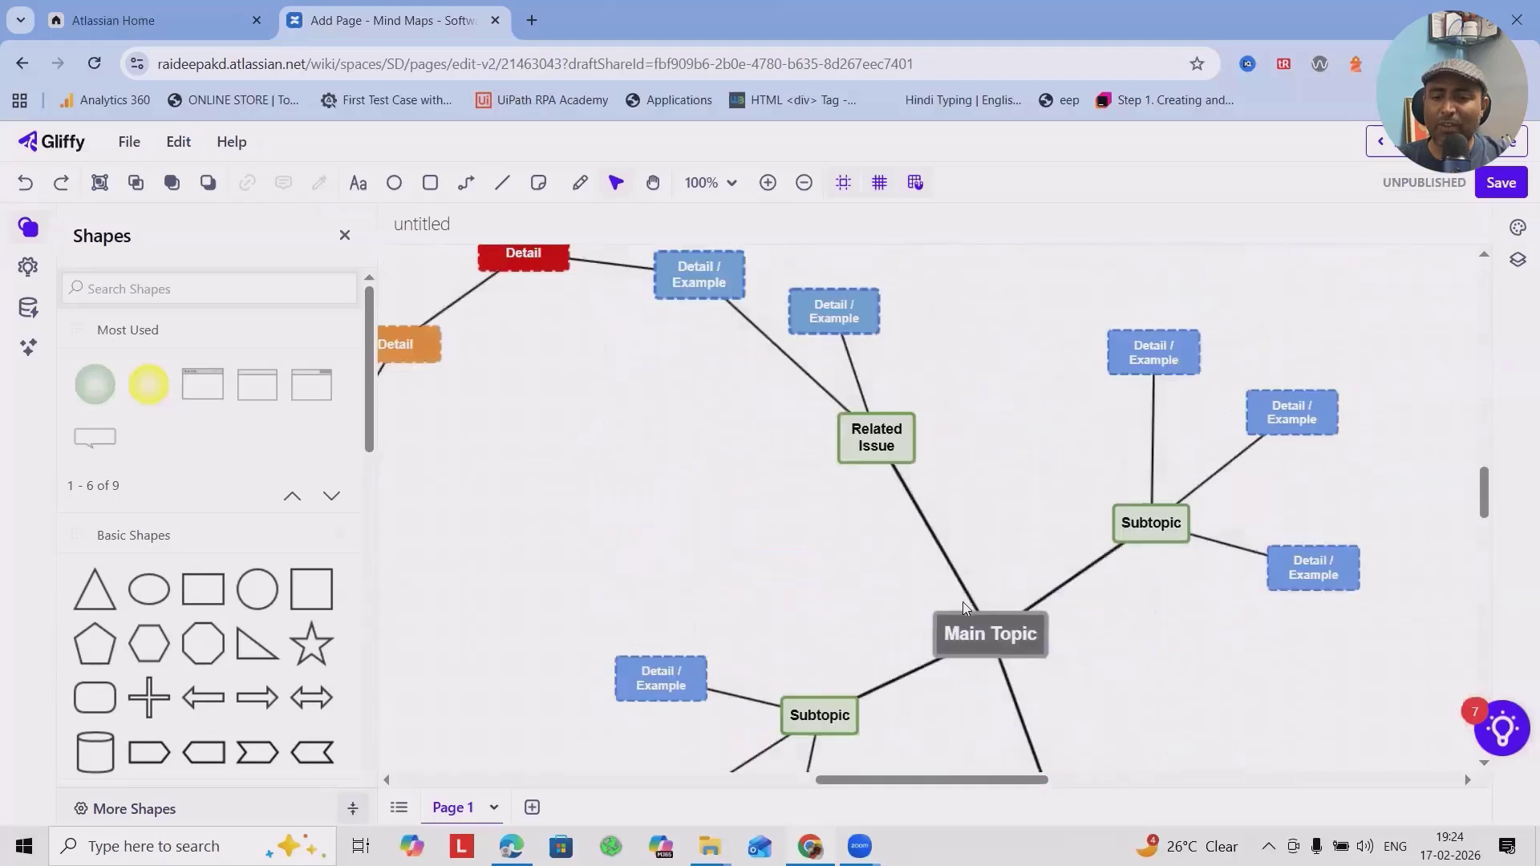
pyautogui.scroll(-12, 978, 626)
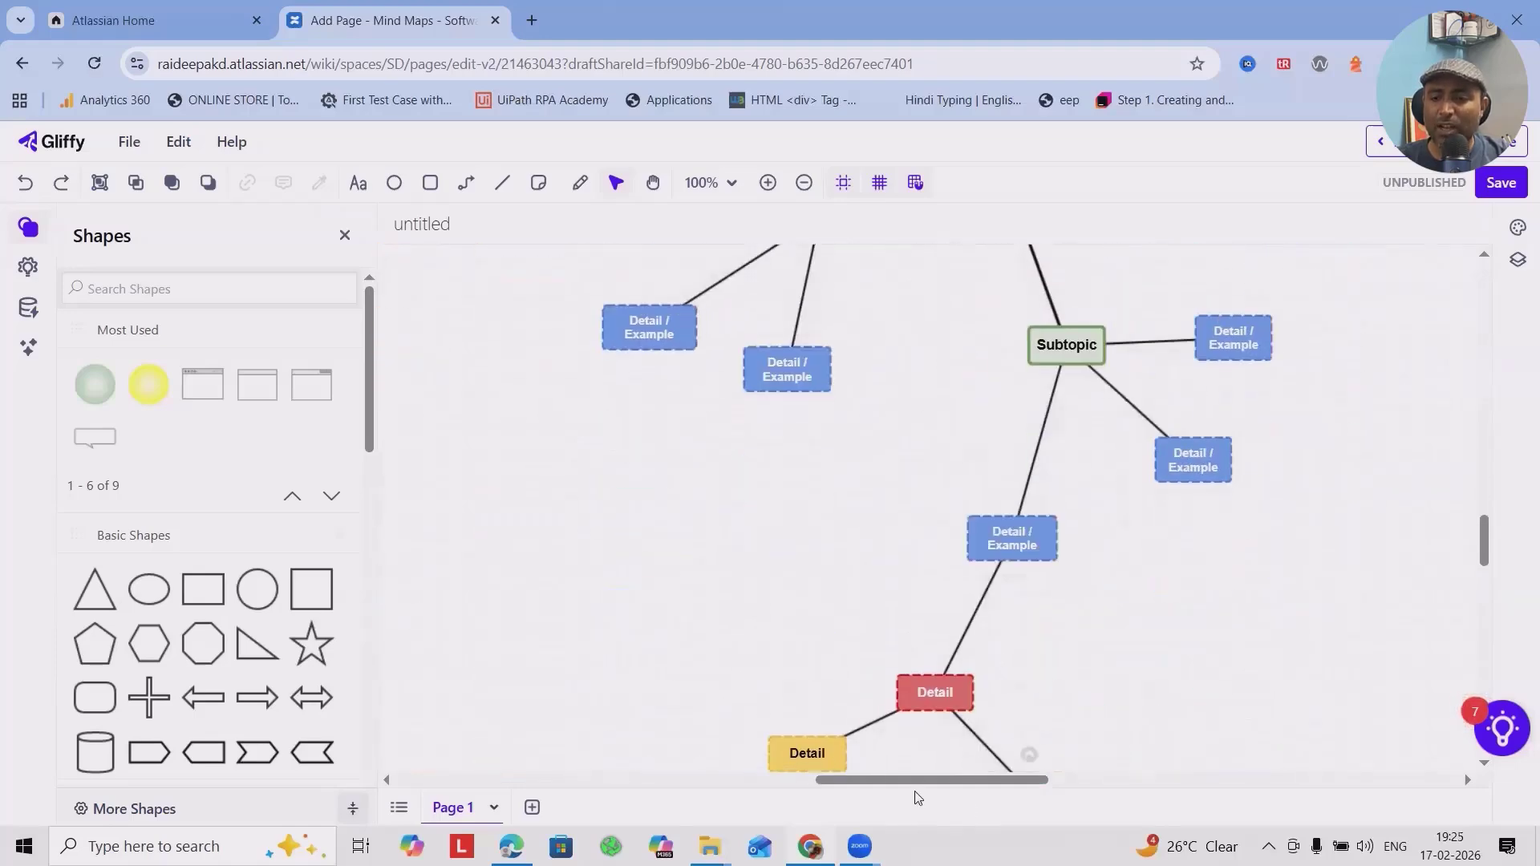
# Run Layout again from the Main Topic's mind map settings to rearrange the branches.
pyautogui.click(494, 808)
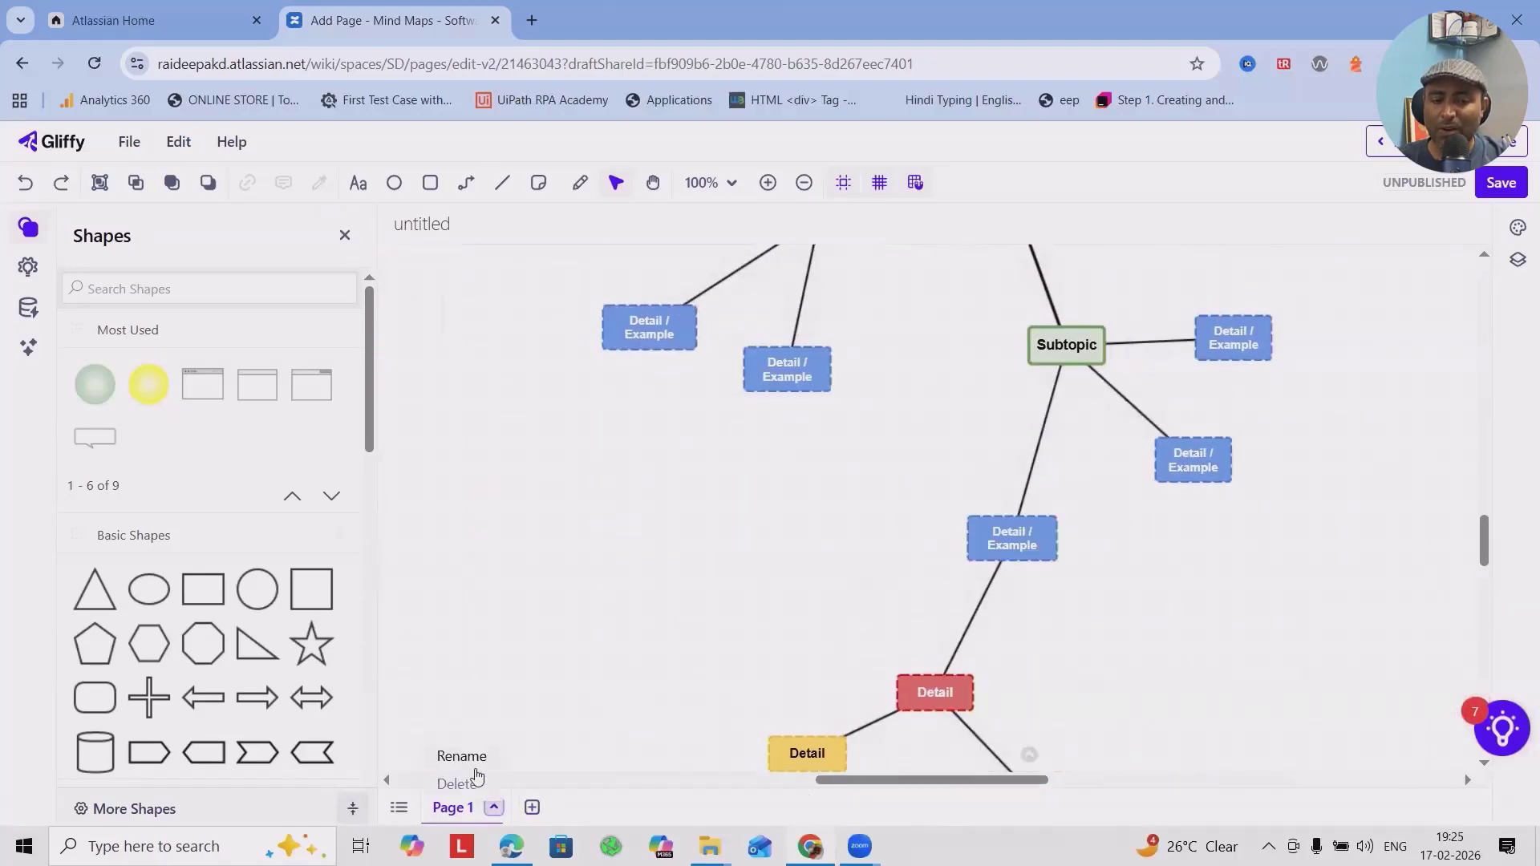
pyautogui.scroll(6, 1271, 465)
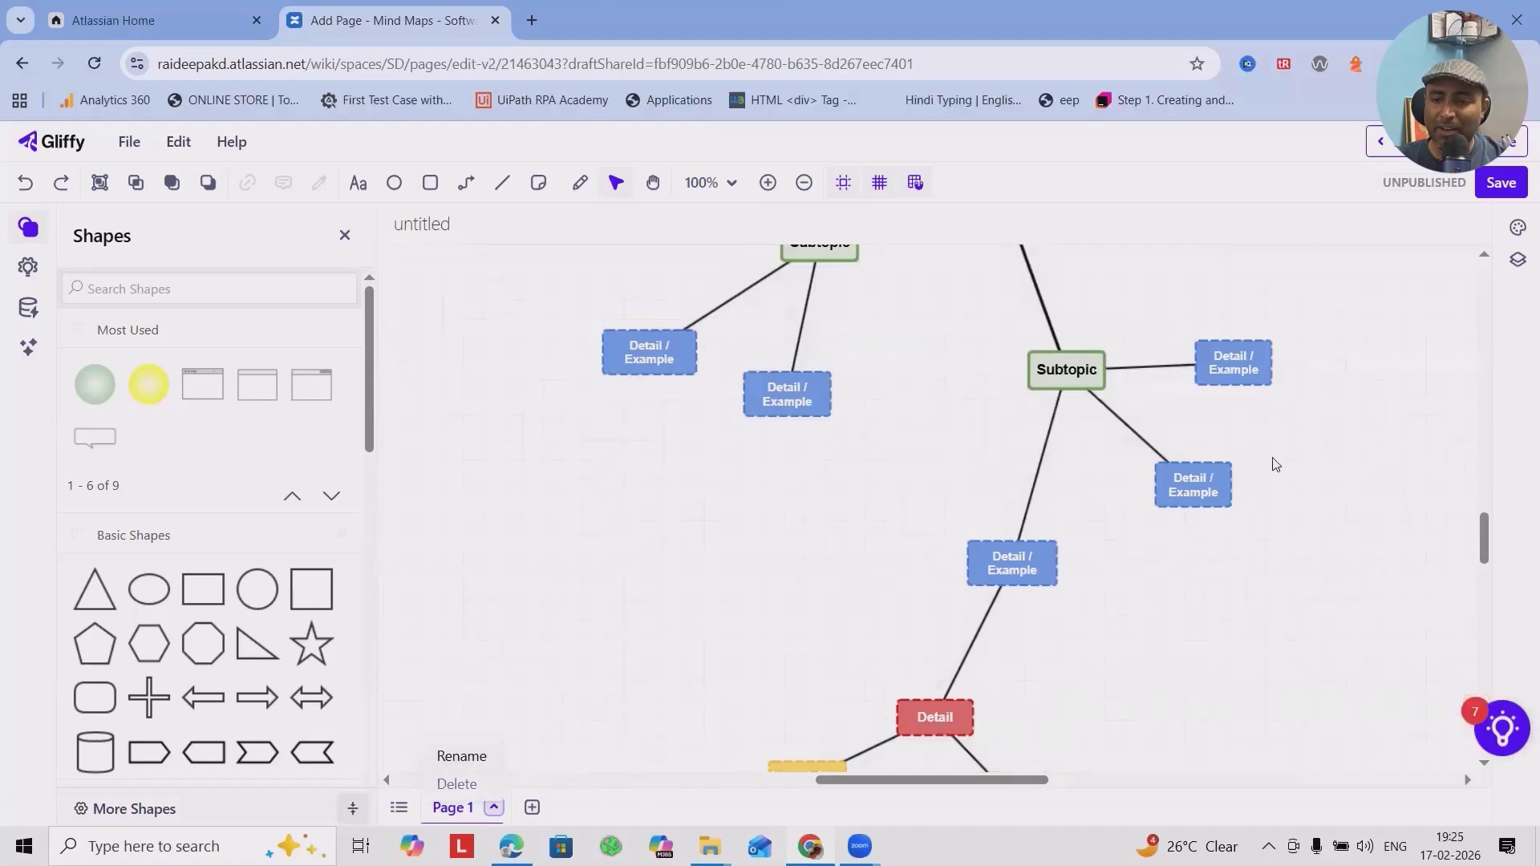
pyautogui.scroll(-5, 1266, 490)
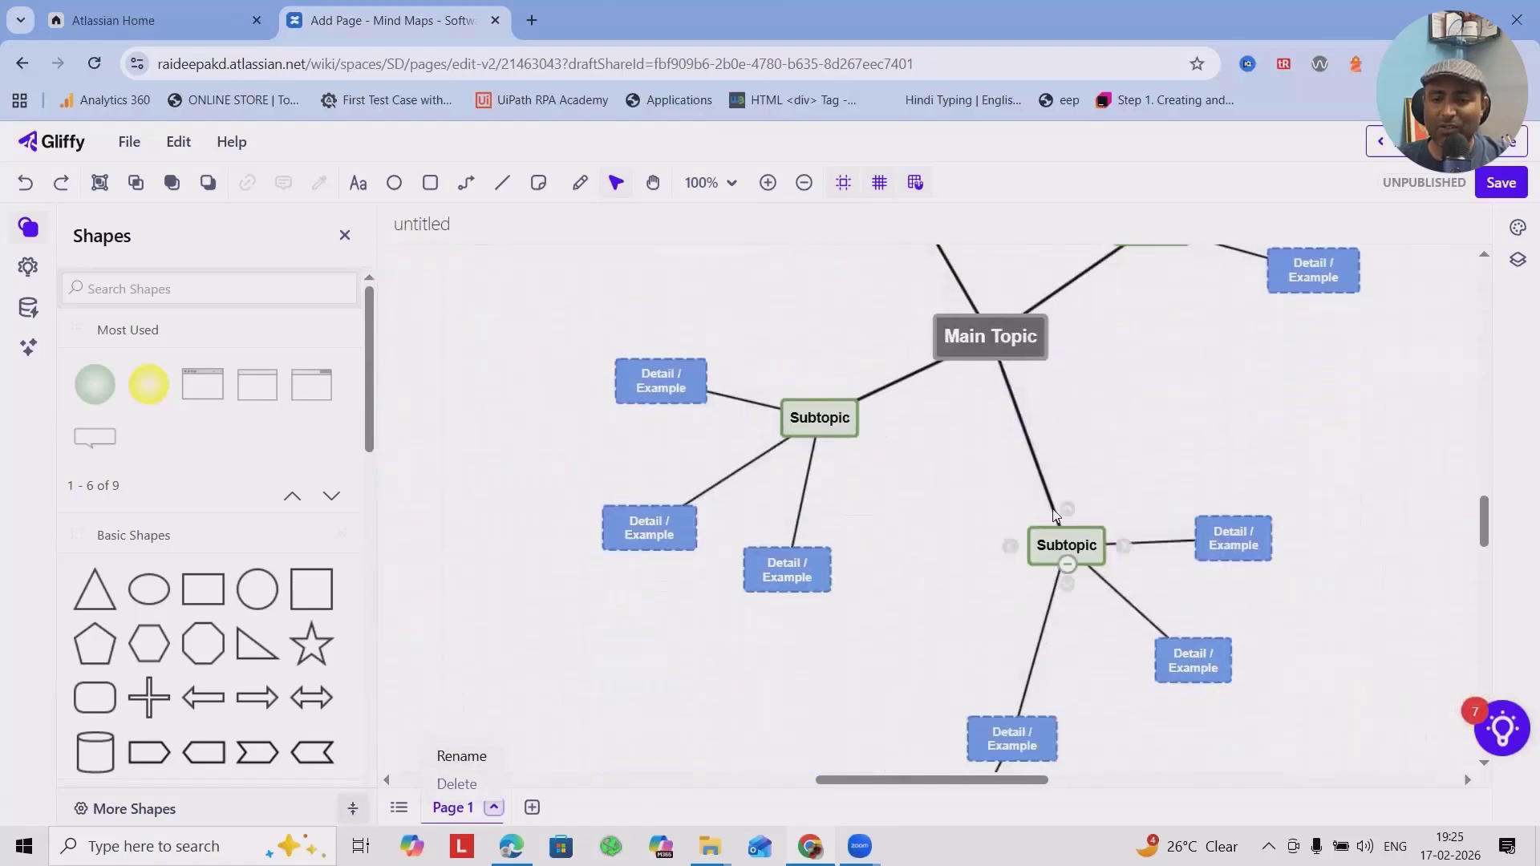
pyautogui.click(990, 341)
pyautogui.click(1101, 308)
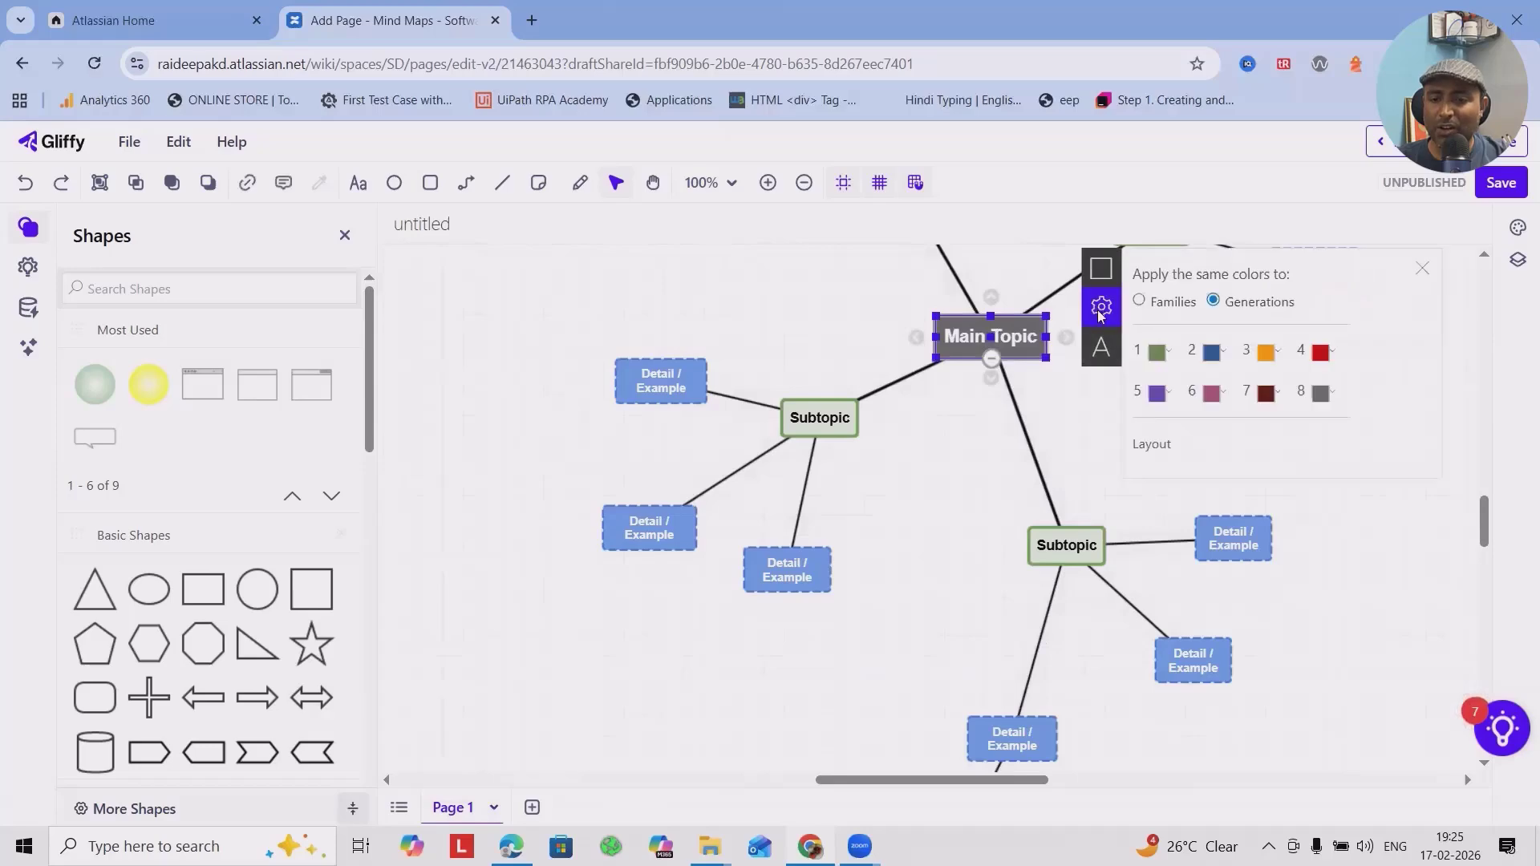
pyautogui.click(1168, 447)
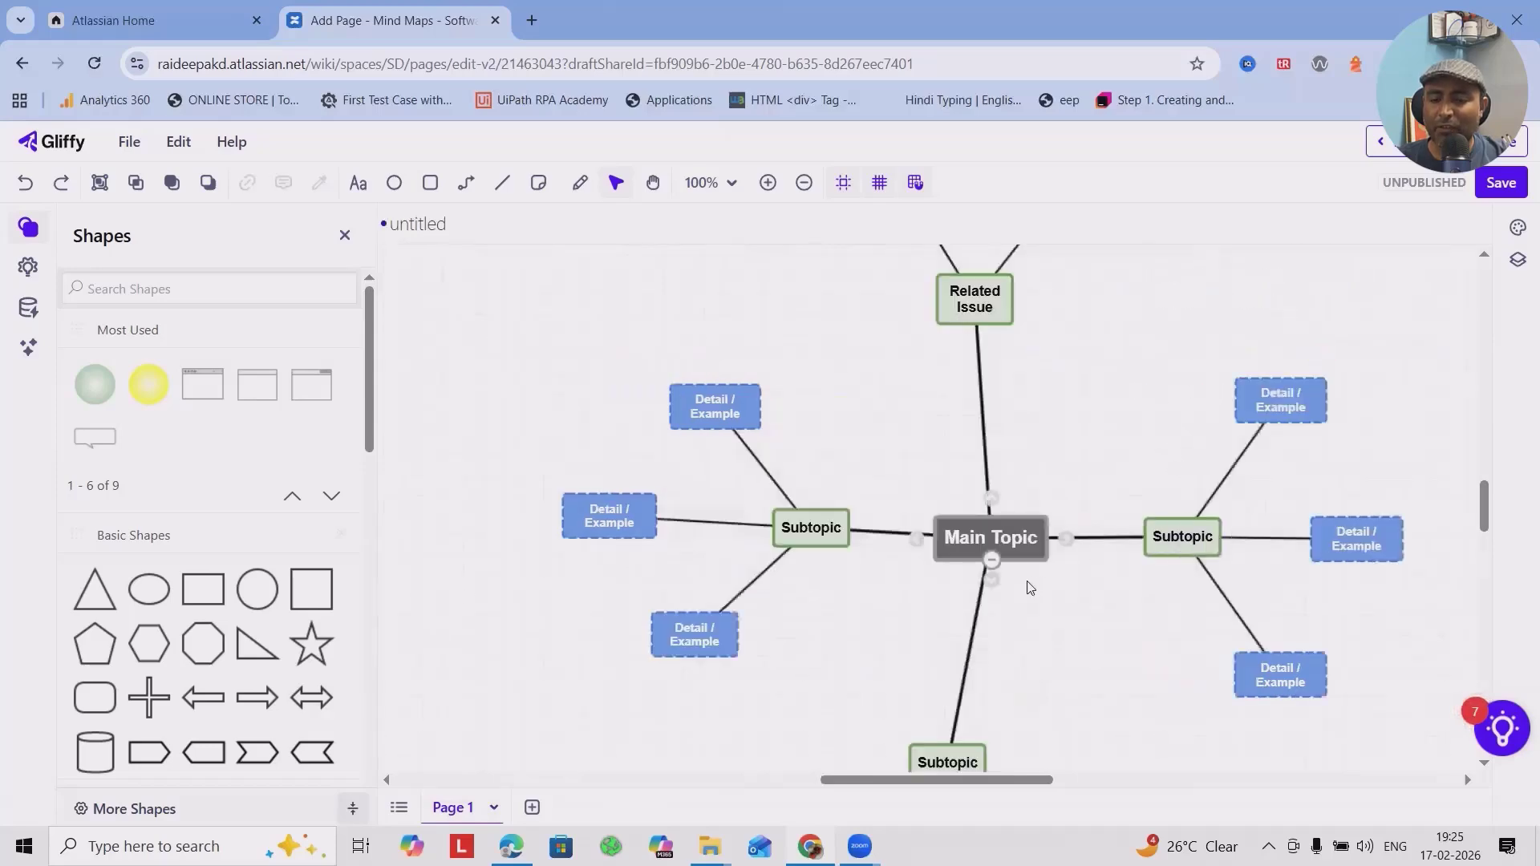
# Examine the rearranged branches around the Main Topic, including the lower Subtopic and the Related Issue with their detail nodes.
pyautogui.scroll(3, 1034, 583)
pyautogui.scroll(6, 1037, 581)
pyautogui.scroll(-14, 1040, 585)
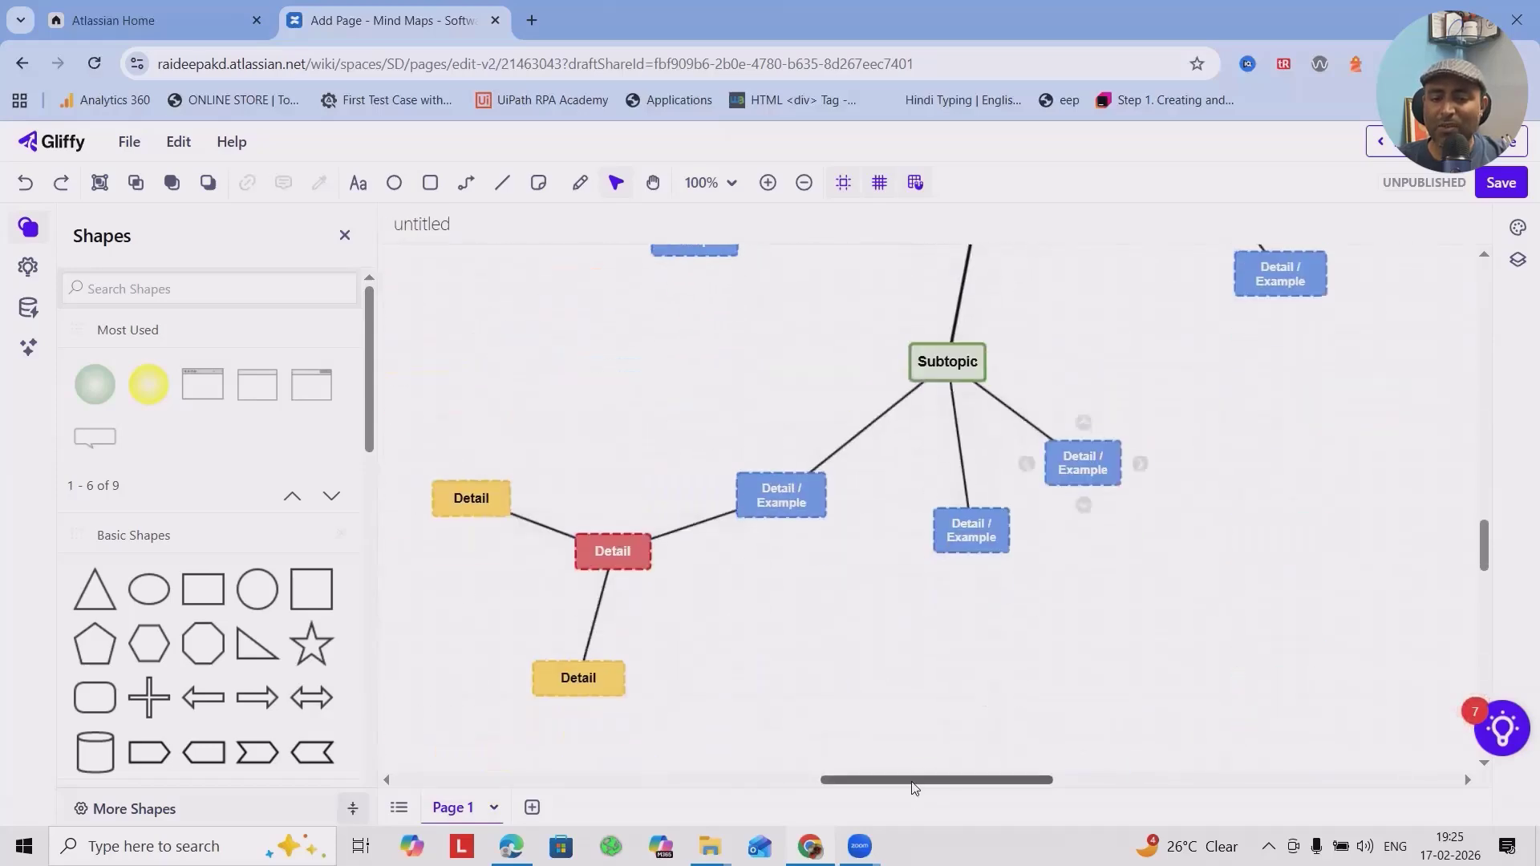
pyautogui.moveTo(875, 780); pyautogui.dragTo(818, 742)
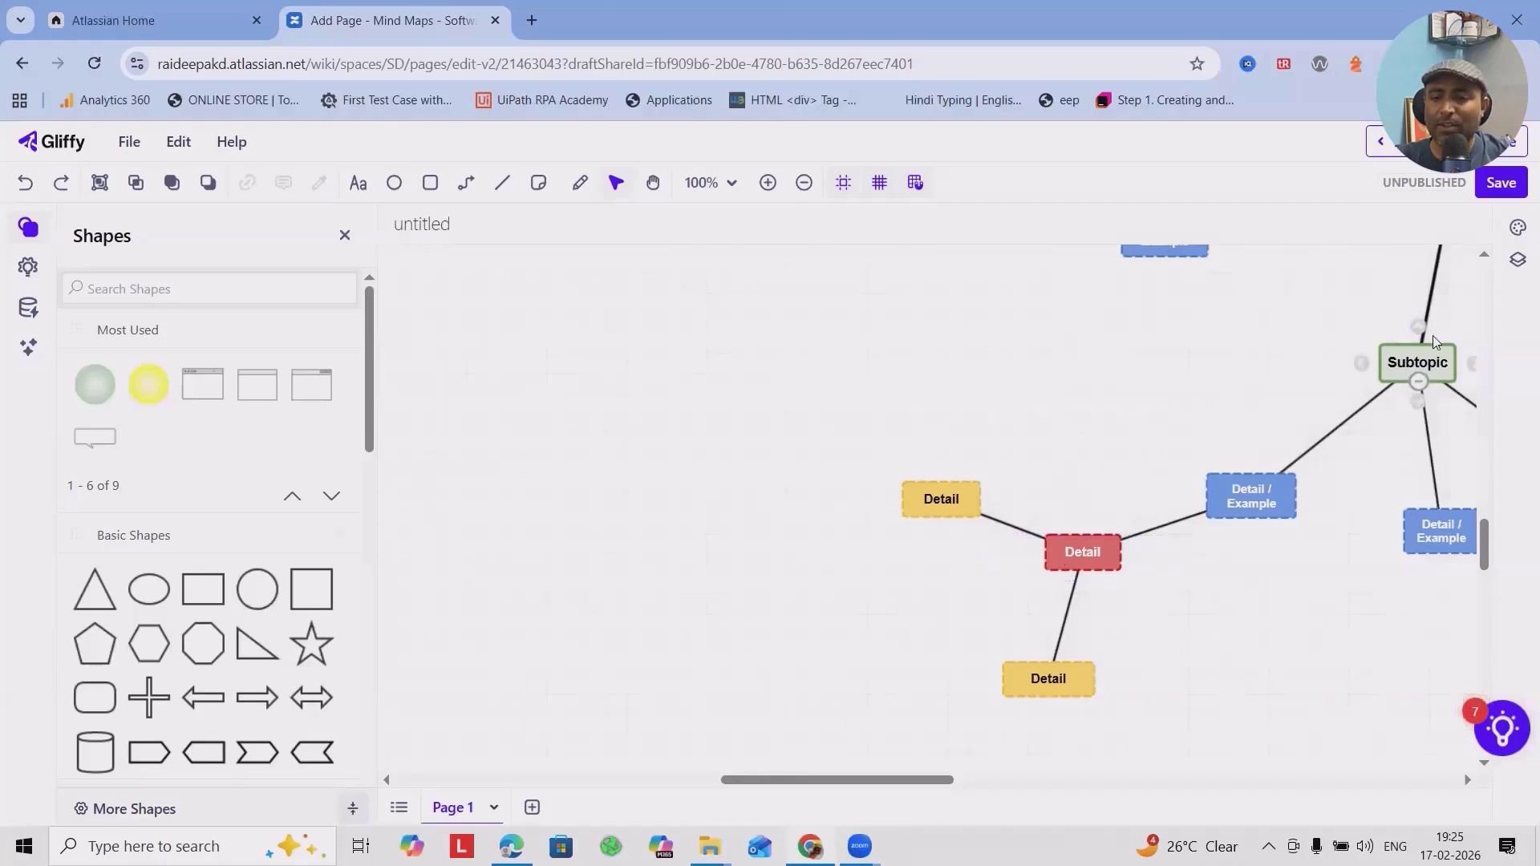
pyautogui.moveTo(911, 780); pyautogui.dragTo(1014, 780)
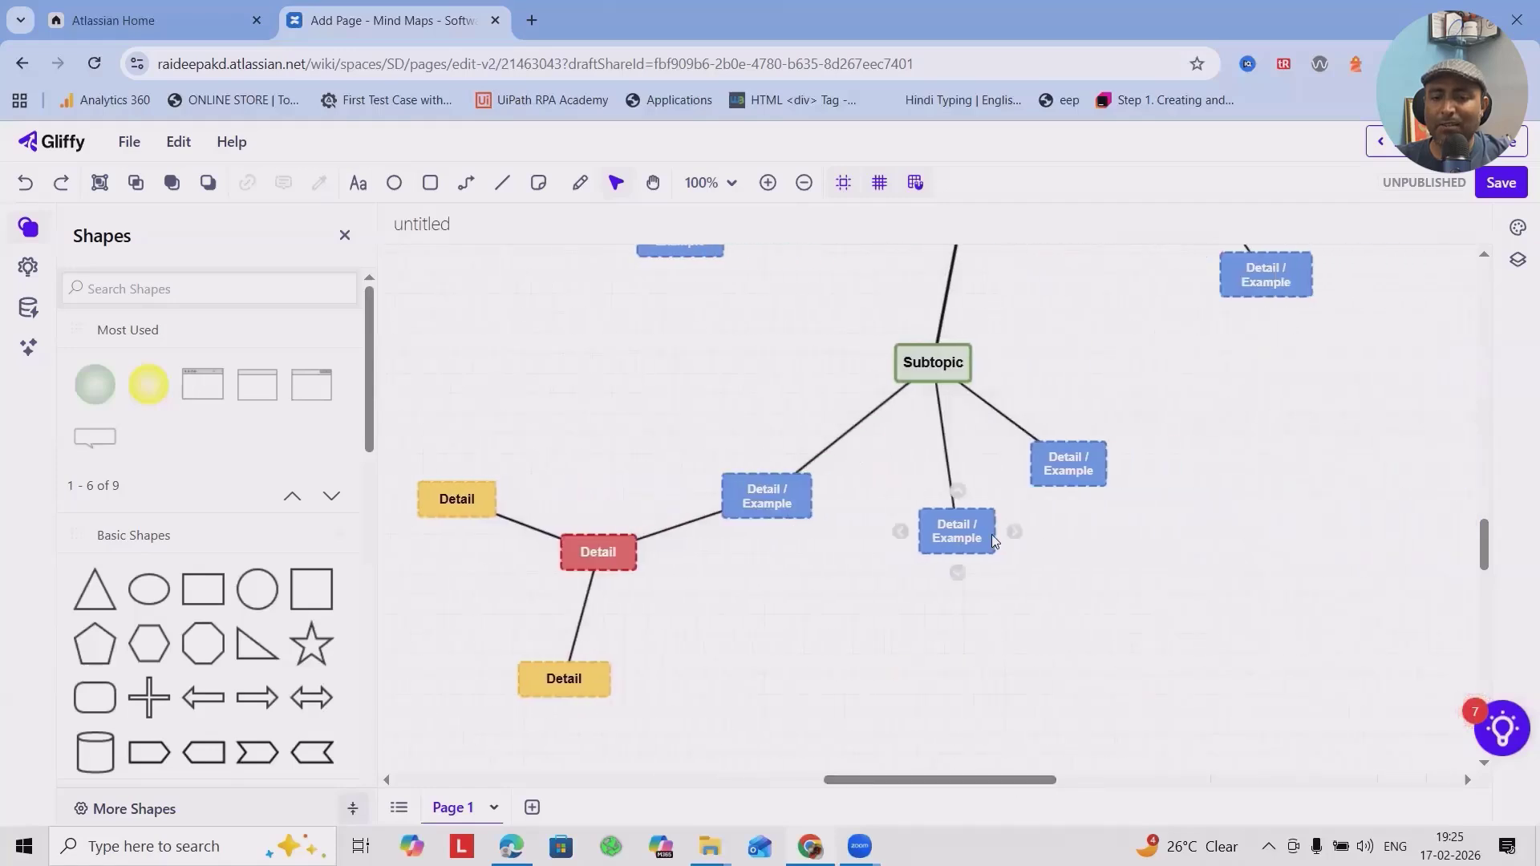
pyautogui.scroll(5, 993, 541)
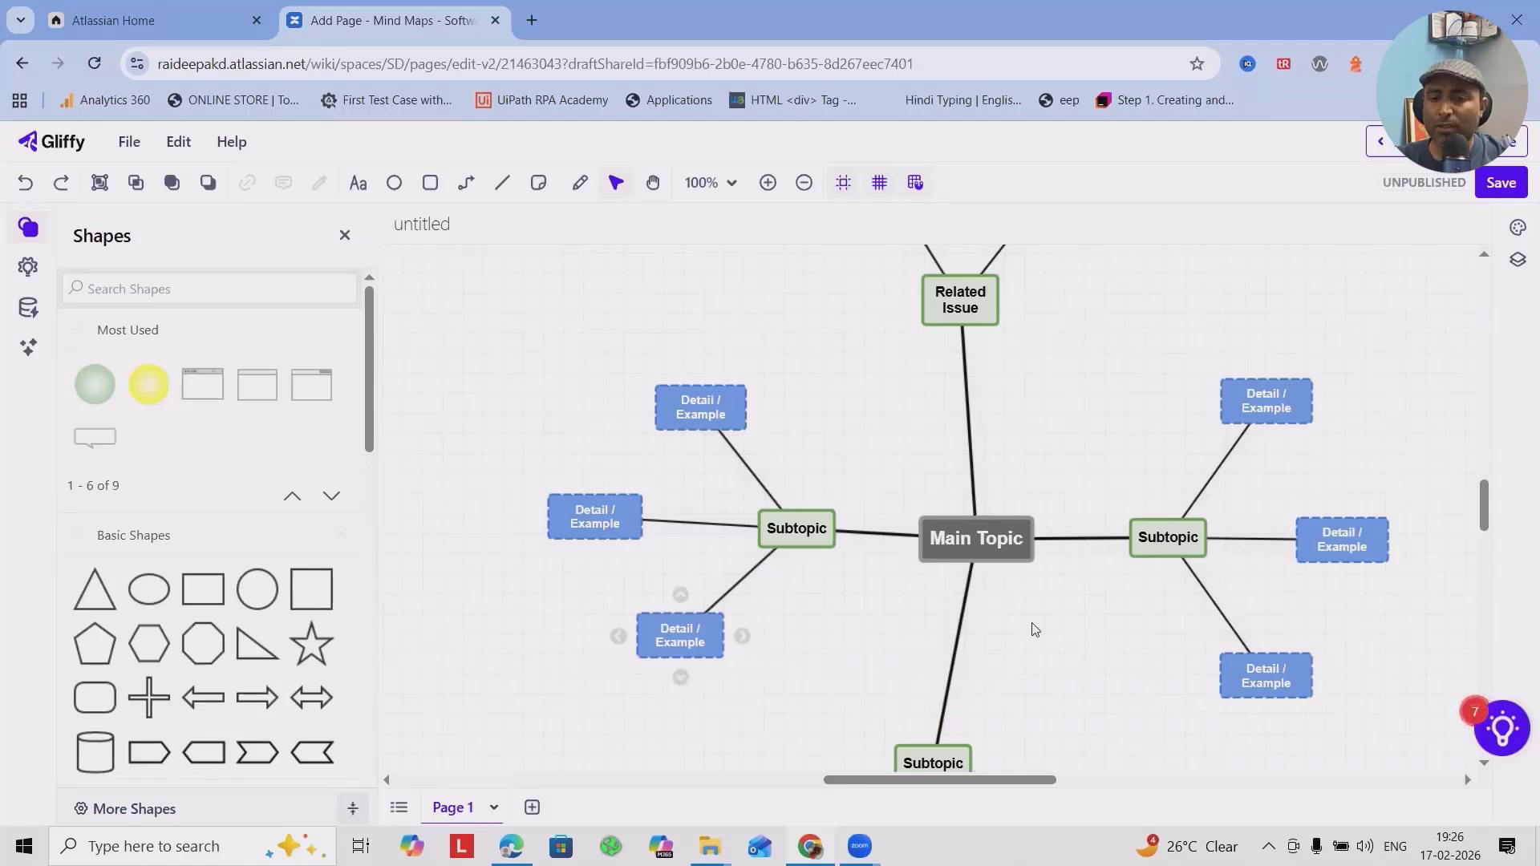
pyautogui.scroll(5, 1032, 628)
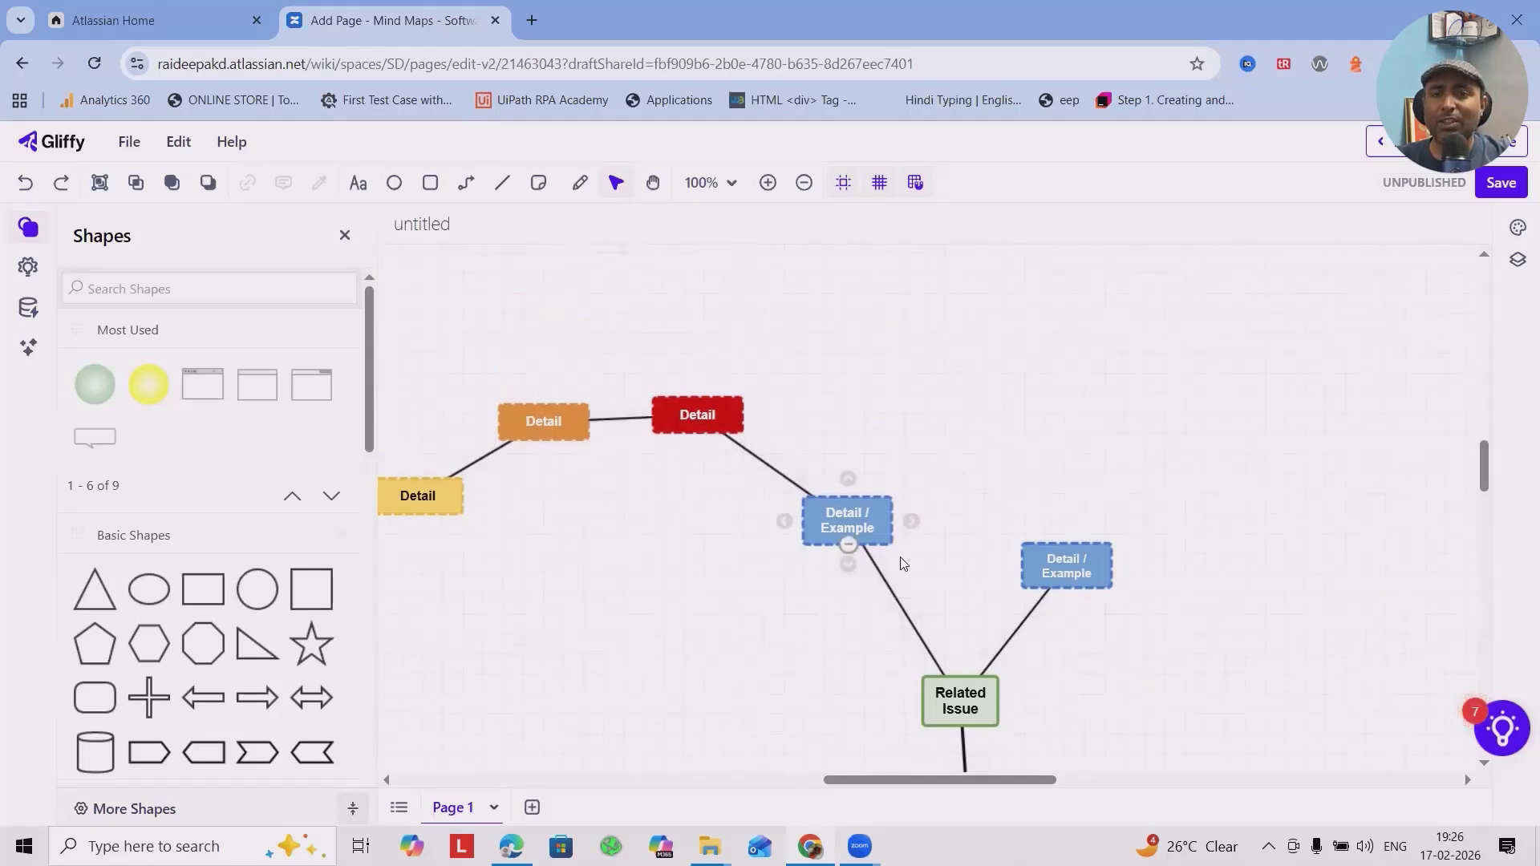
pyautogui.scroll(-1, 899, 577)
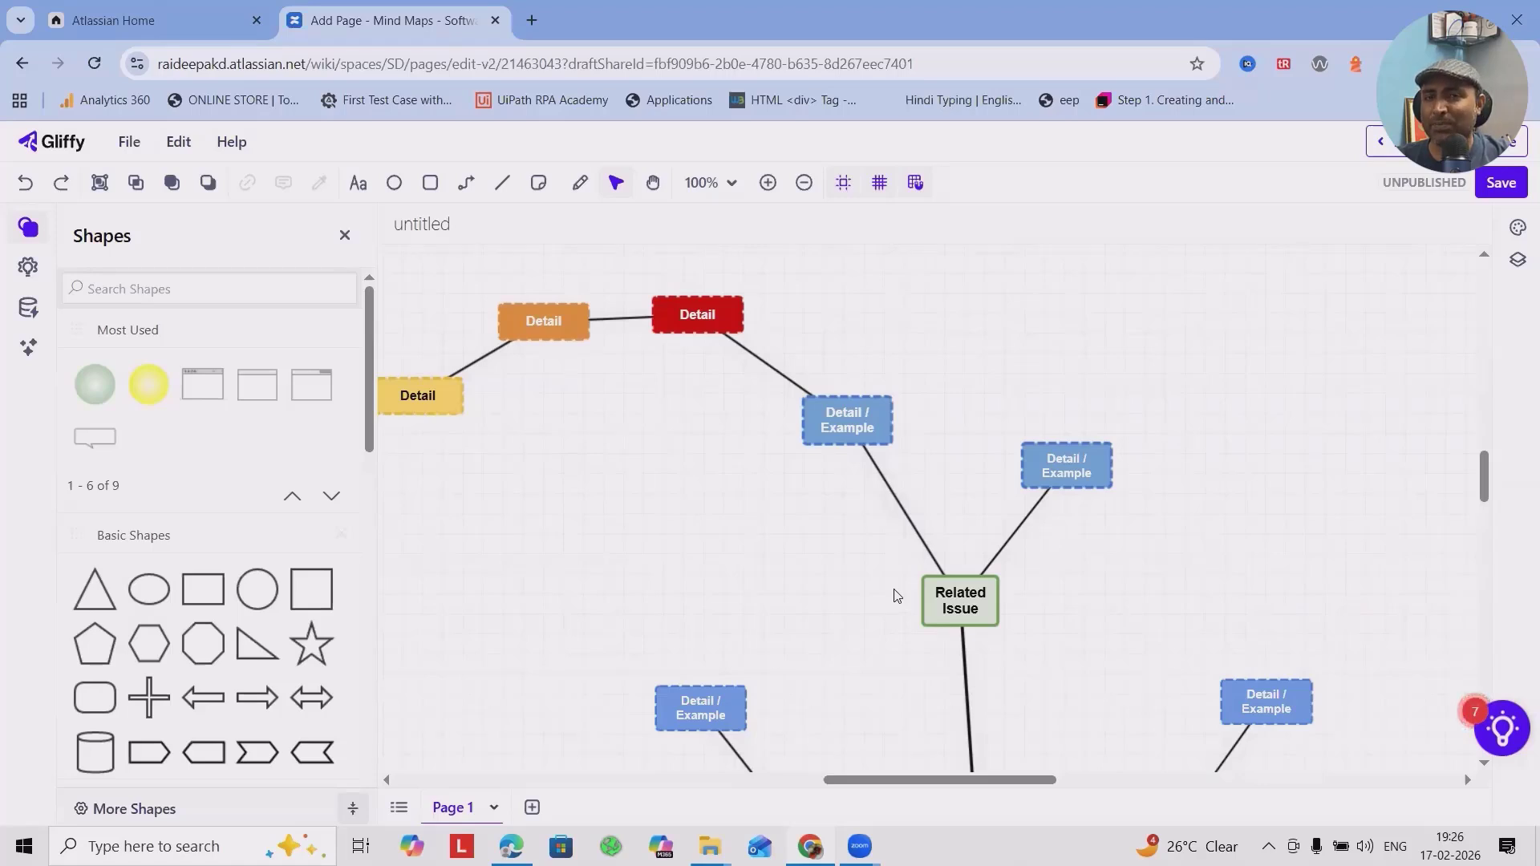
pyautogui.scroll(-3, 930, 569)
pyautogui.scroll(3, 965, 544)
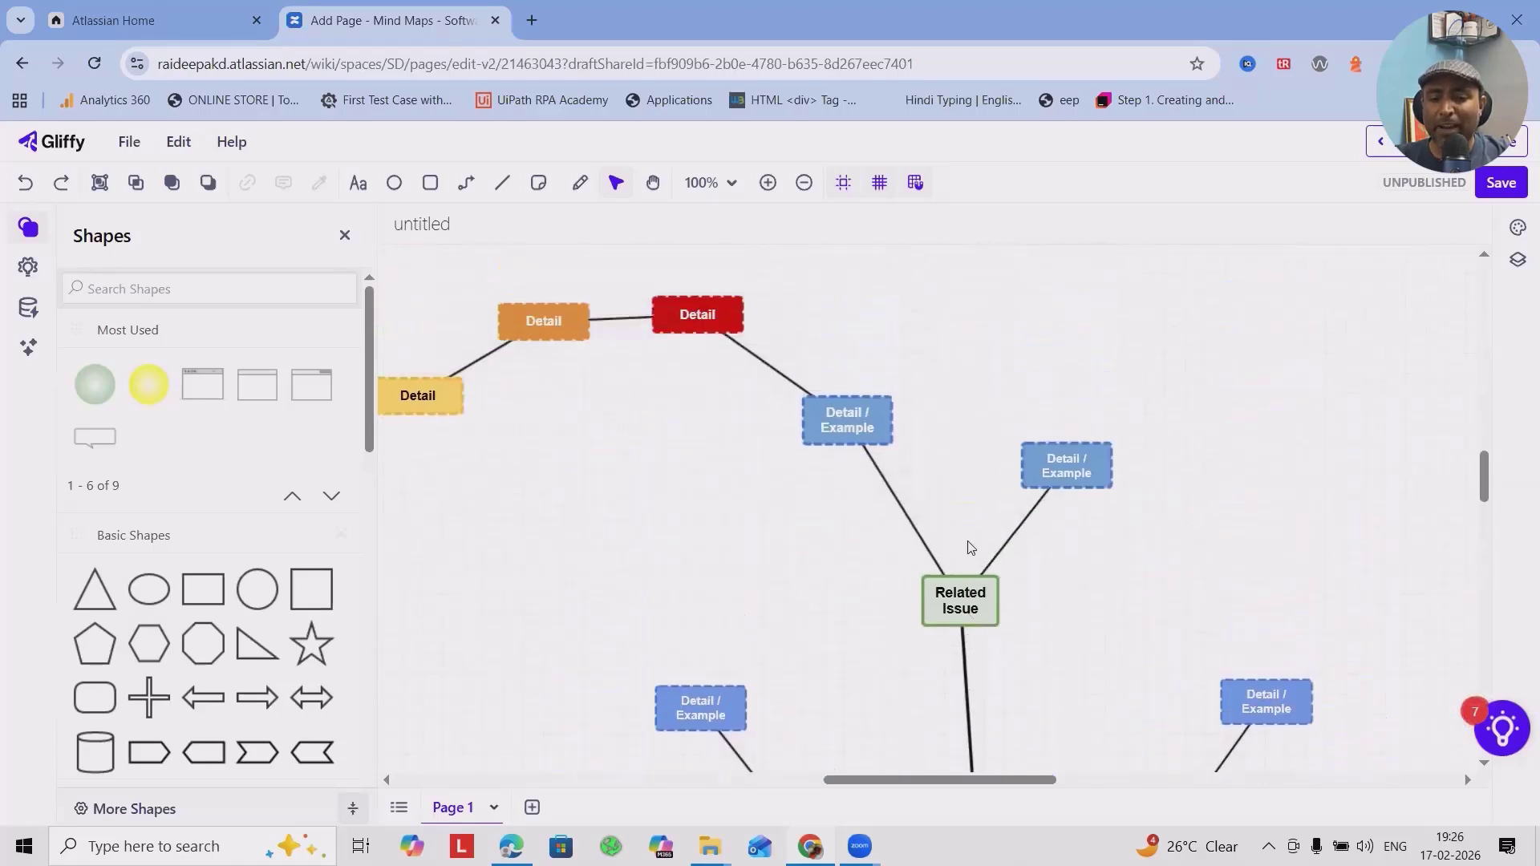
# Inspect the Related Issue node's shape properties, including its border color palette and line weight choices.
pyautogui.click(950, 591)
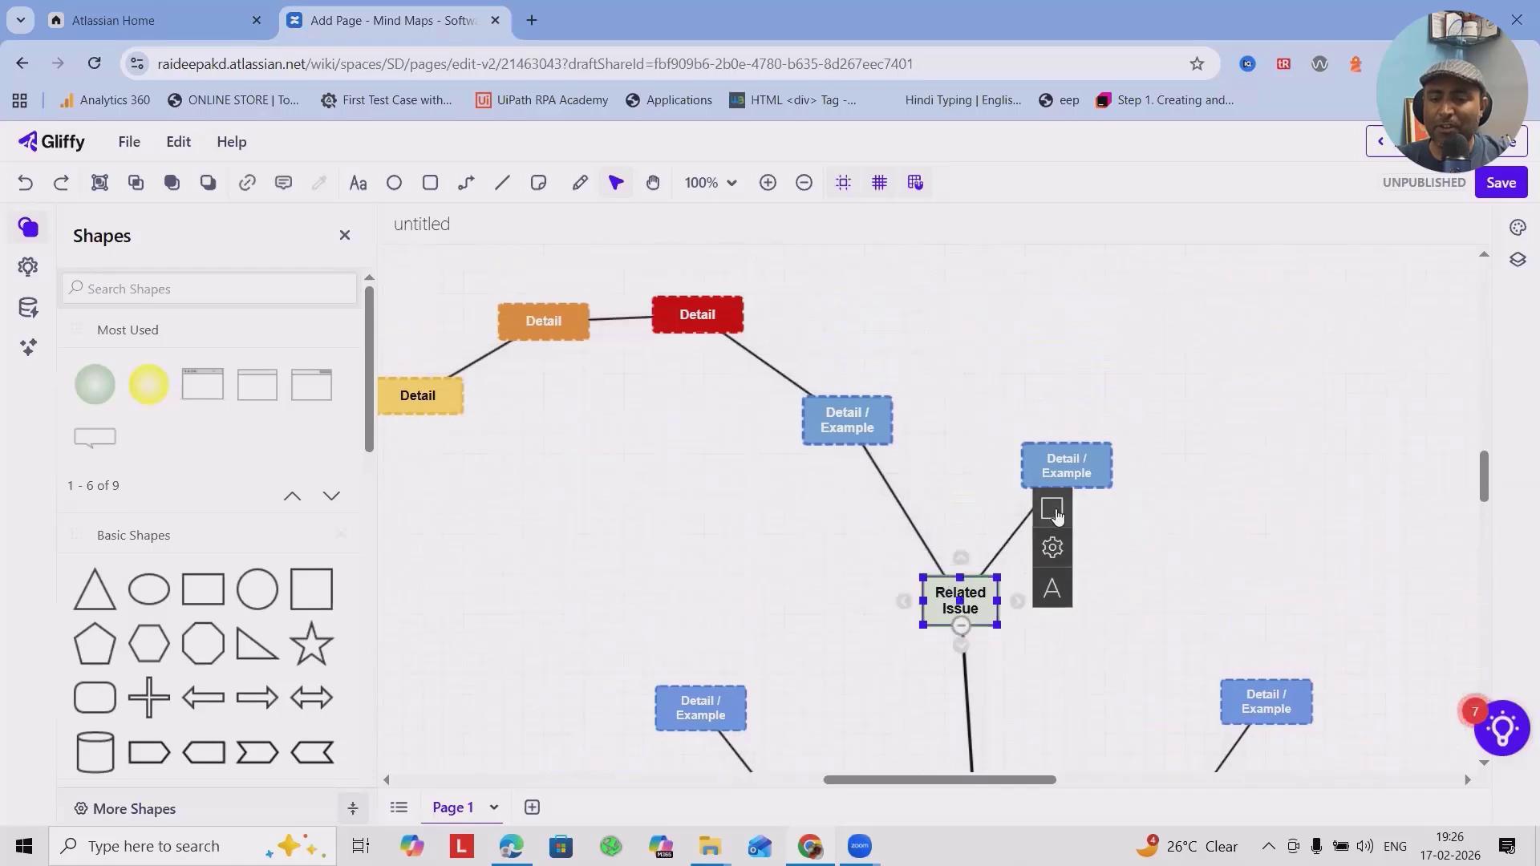
pyautogui.click(1052, 508)
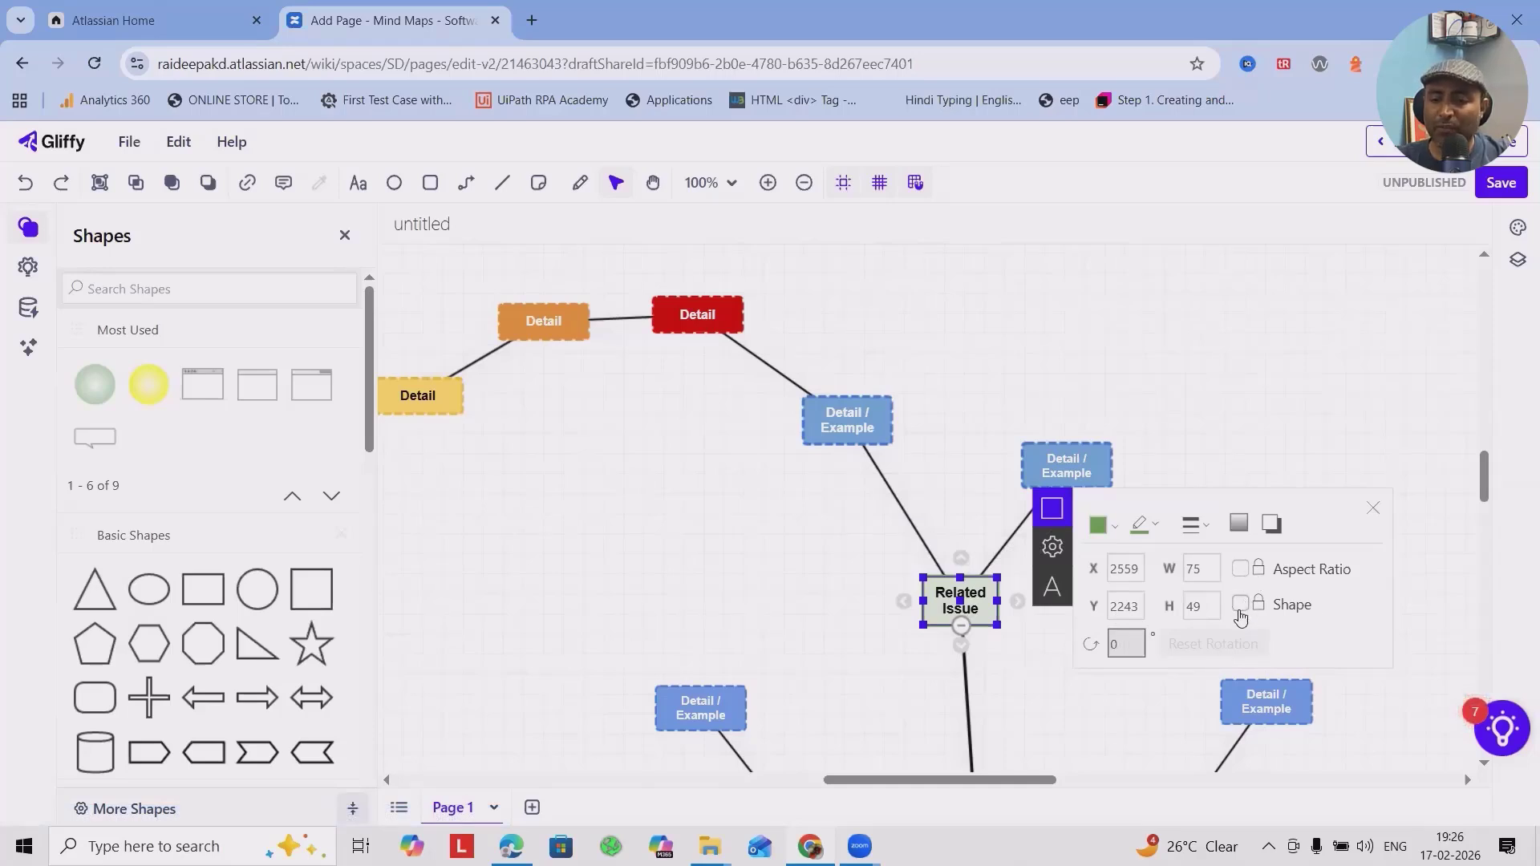
pyautogui.click(1148, 529)
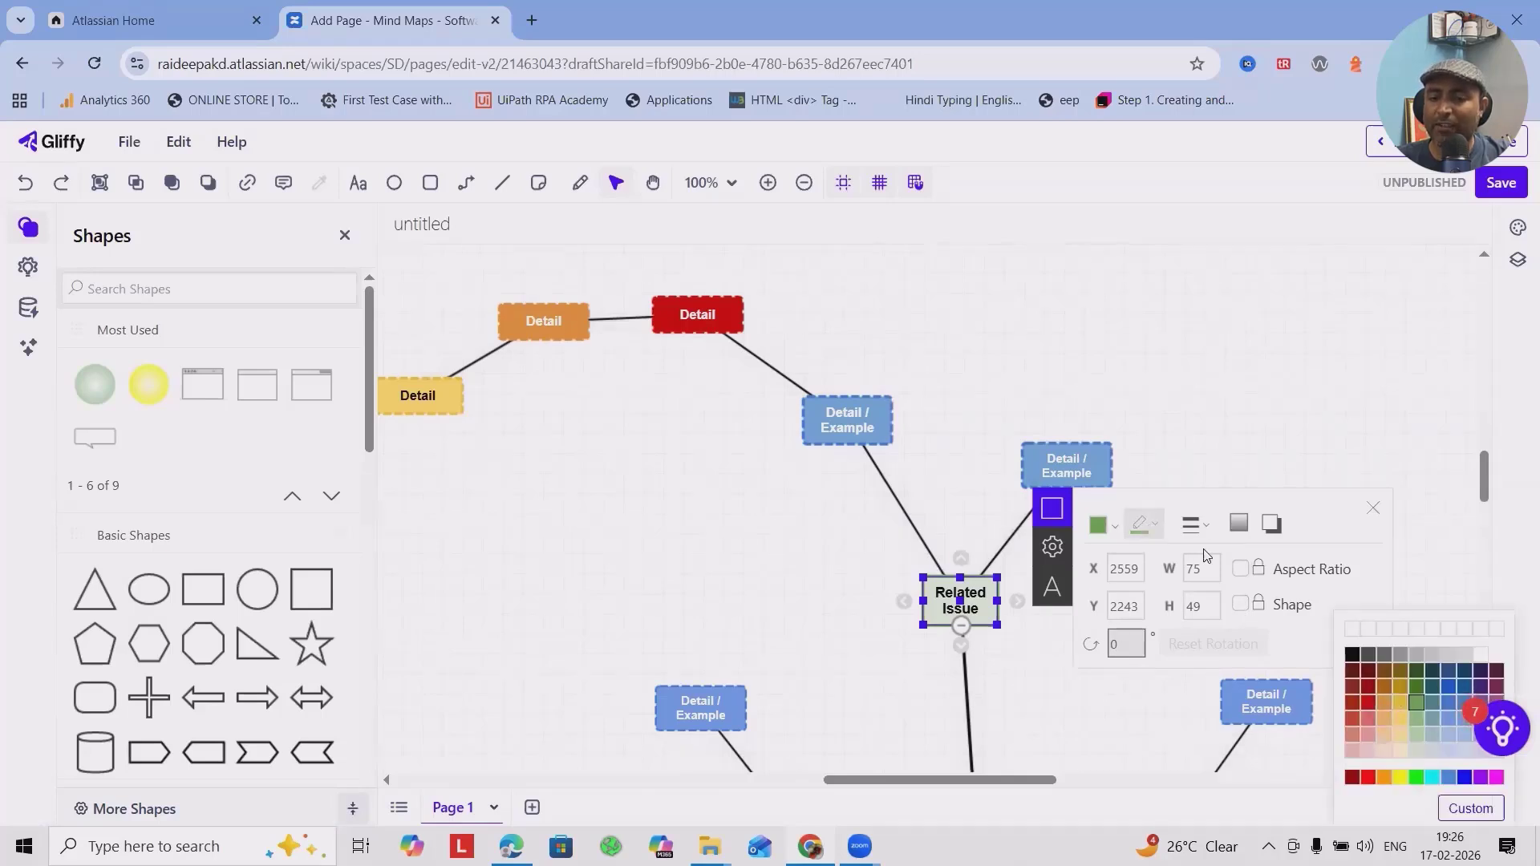
pyautogui.click(1192, 524)
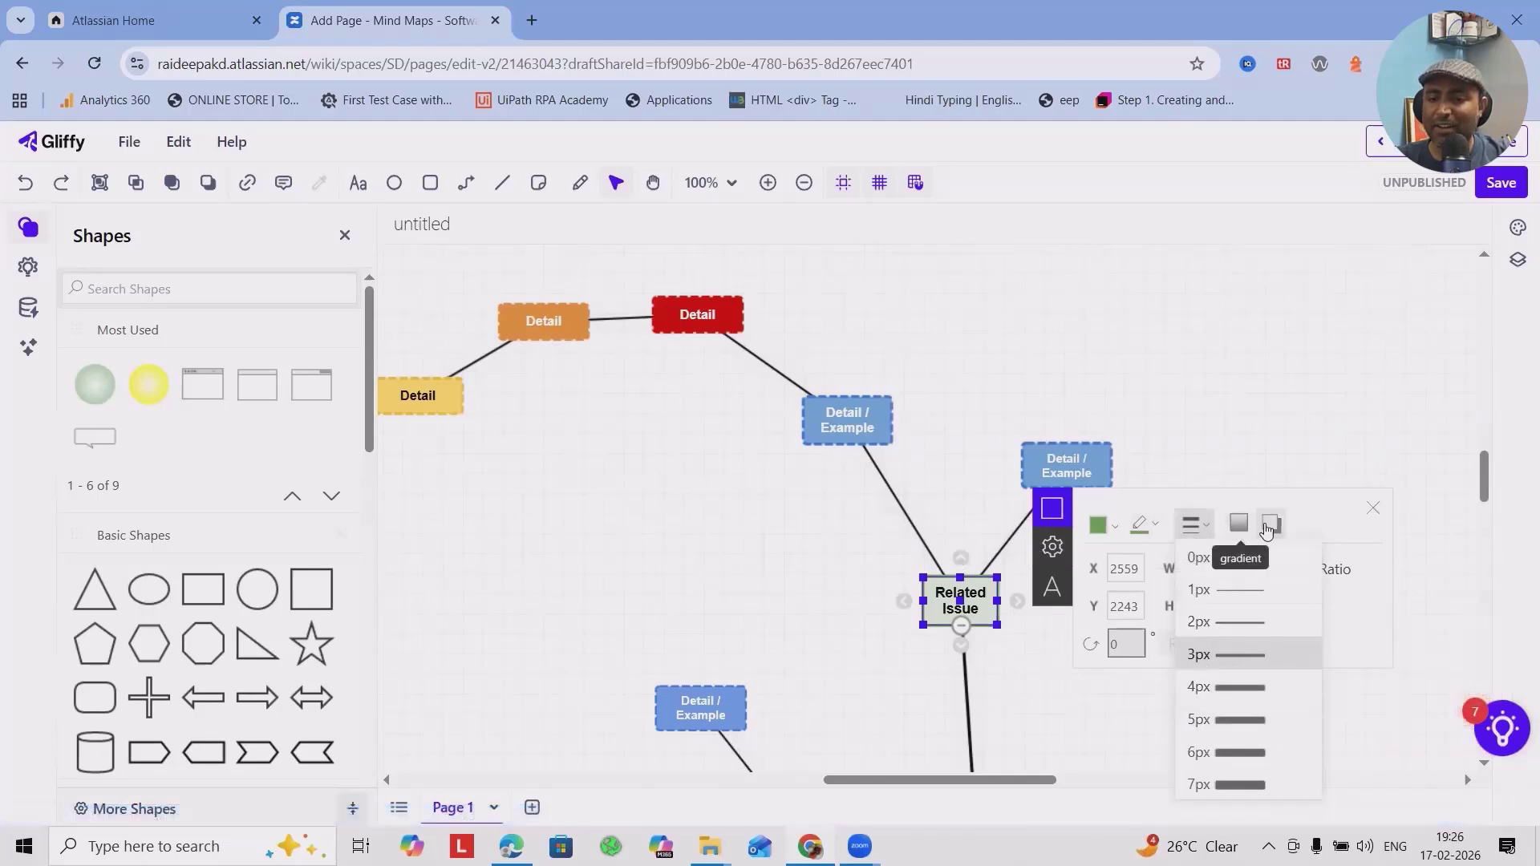
pyautogui.click(1271, 524)
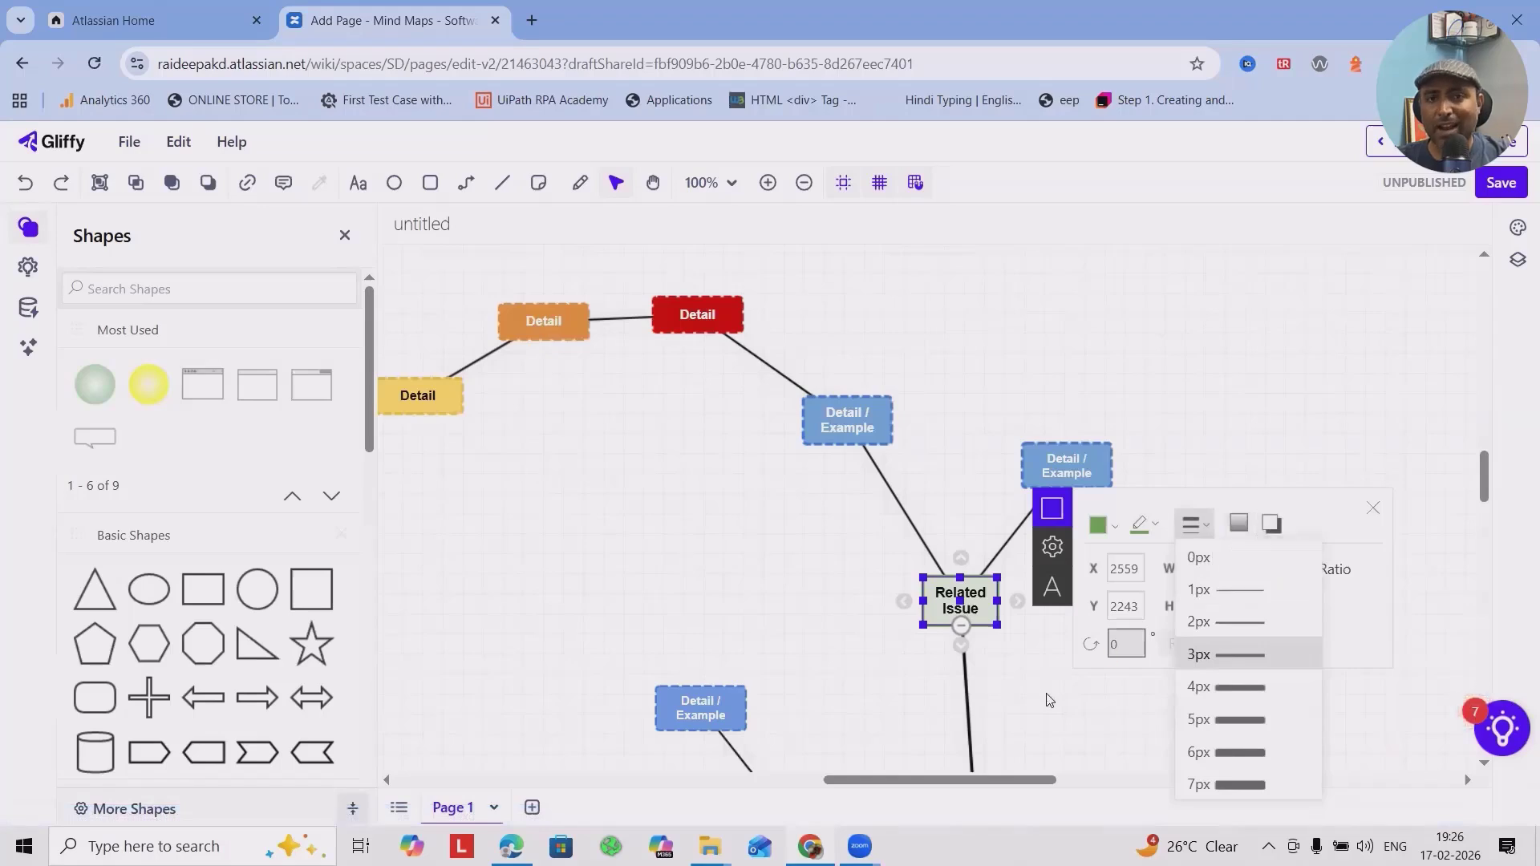
pyautogui.click(866, 616)
# Try different themes on the mind map and apply the light gray-blue theme with navy connectors.
pyautogui.scroll(-1, 930, 513)
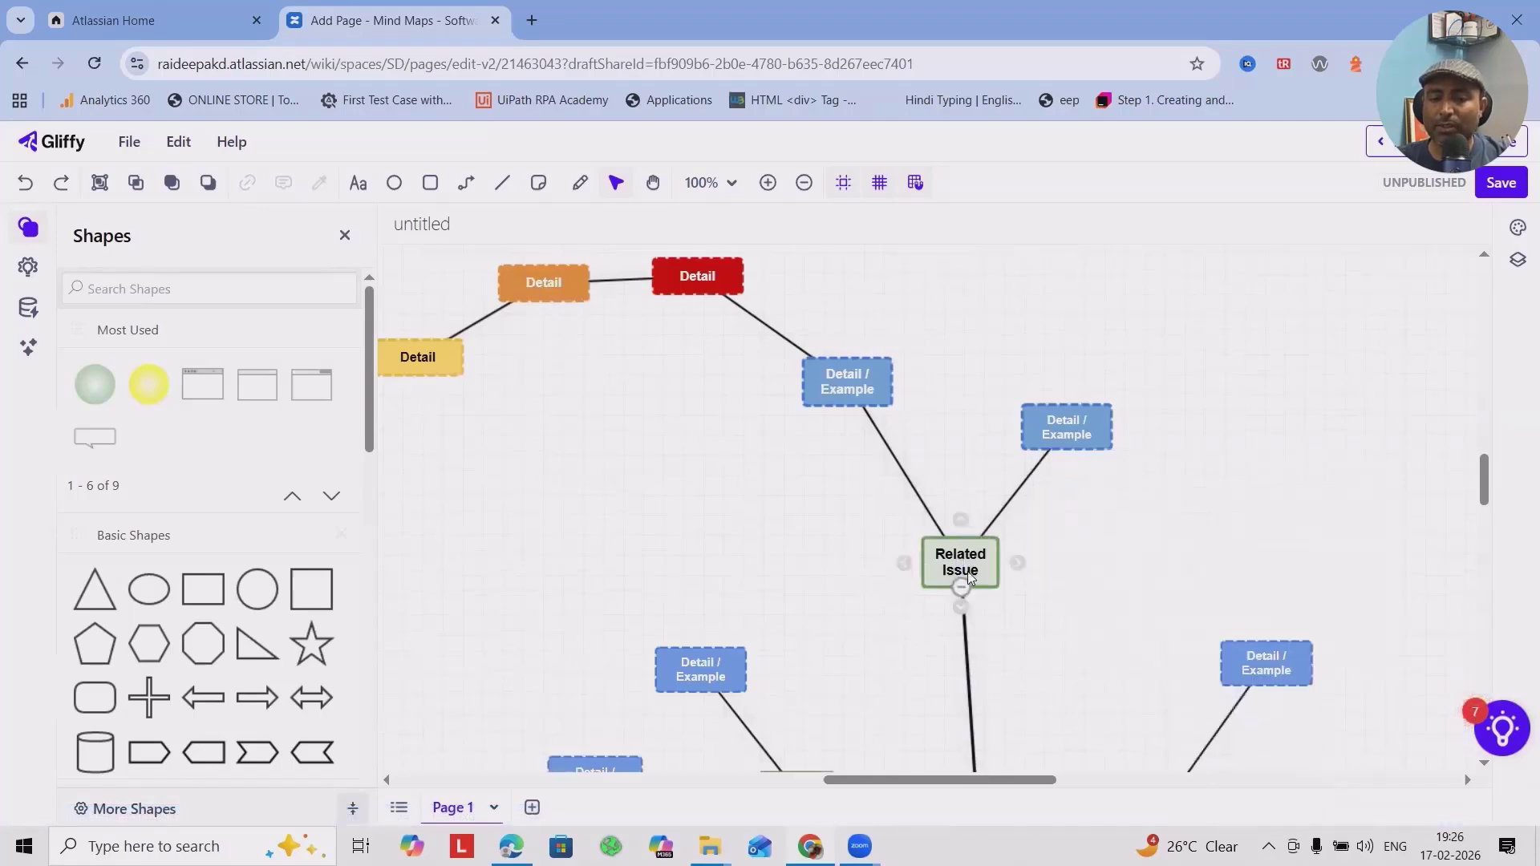
pyautogui.scroll(-5, 969, 575)
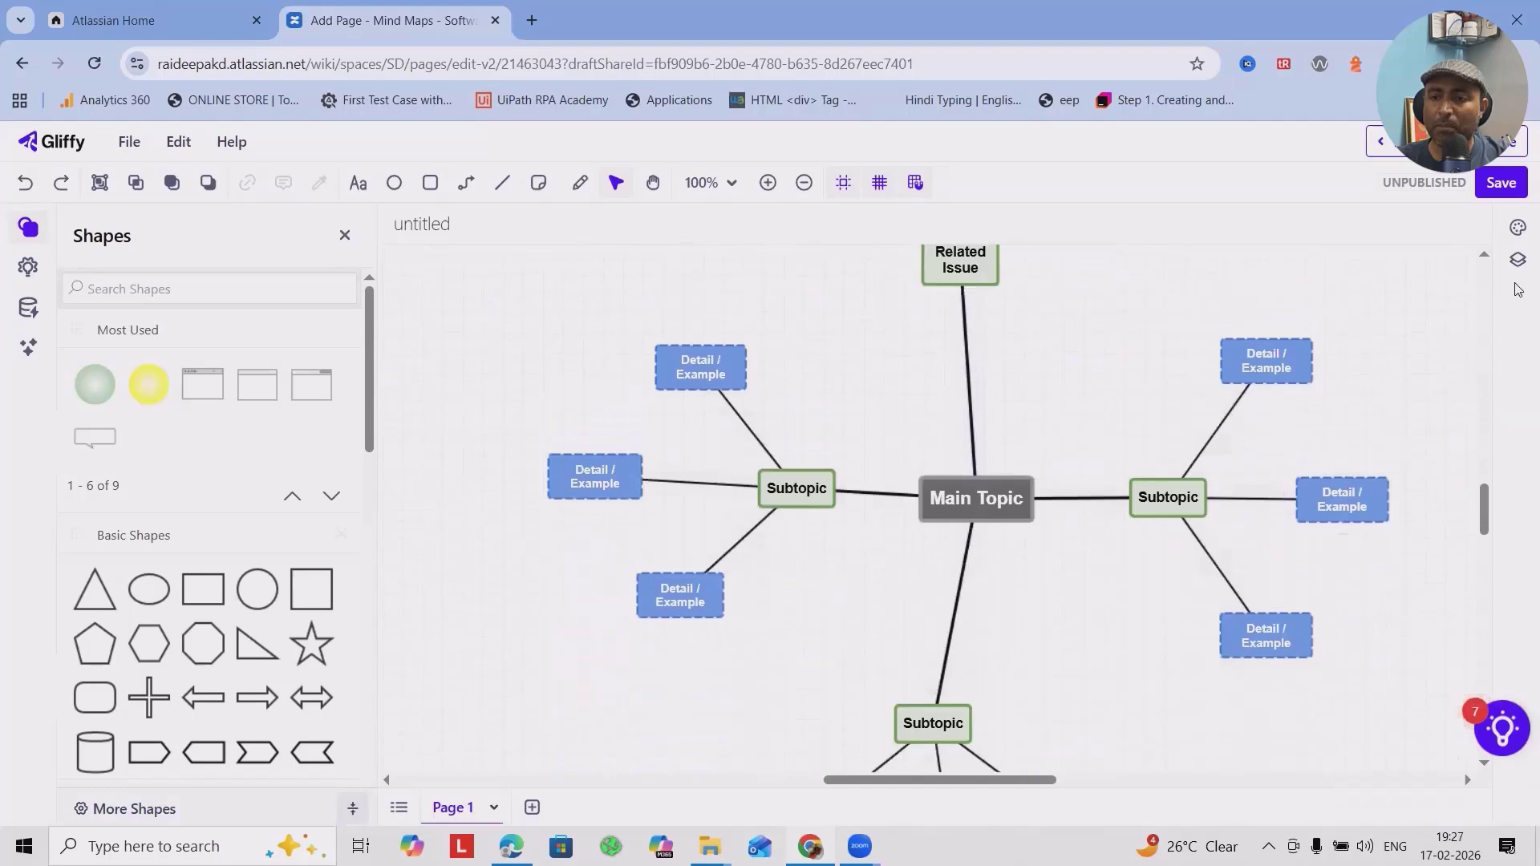
pyautogui.scroll(1, 1518, 290)
pyautogui.click(1517, 227)
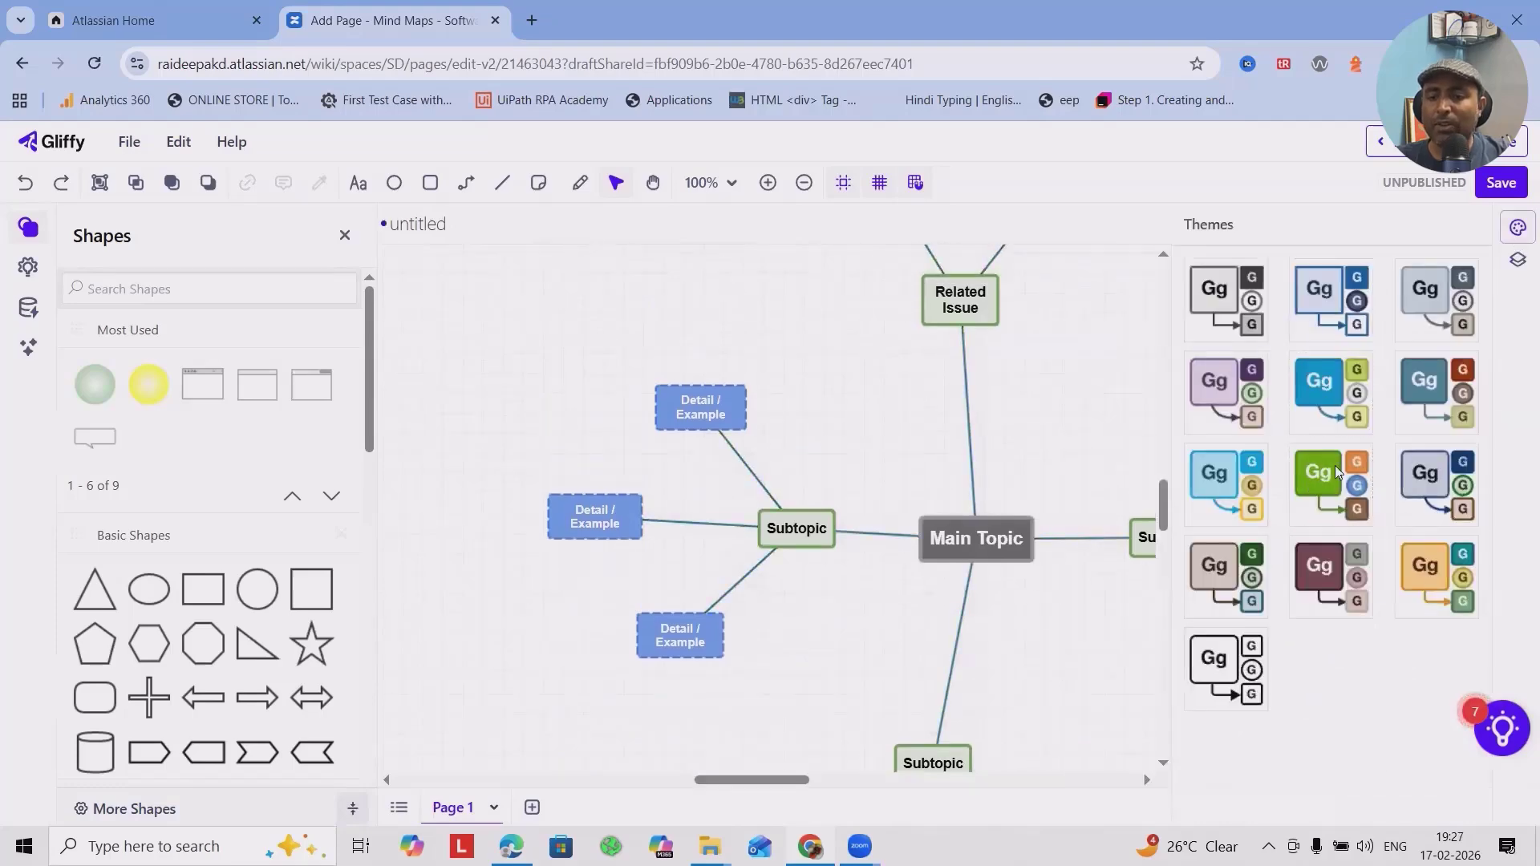
pyautogui.click(1339, 475)
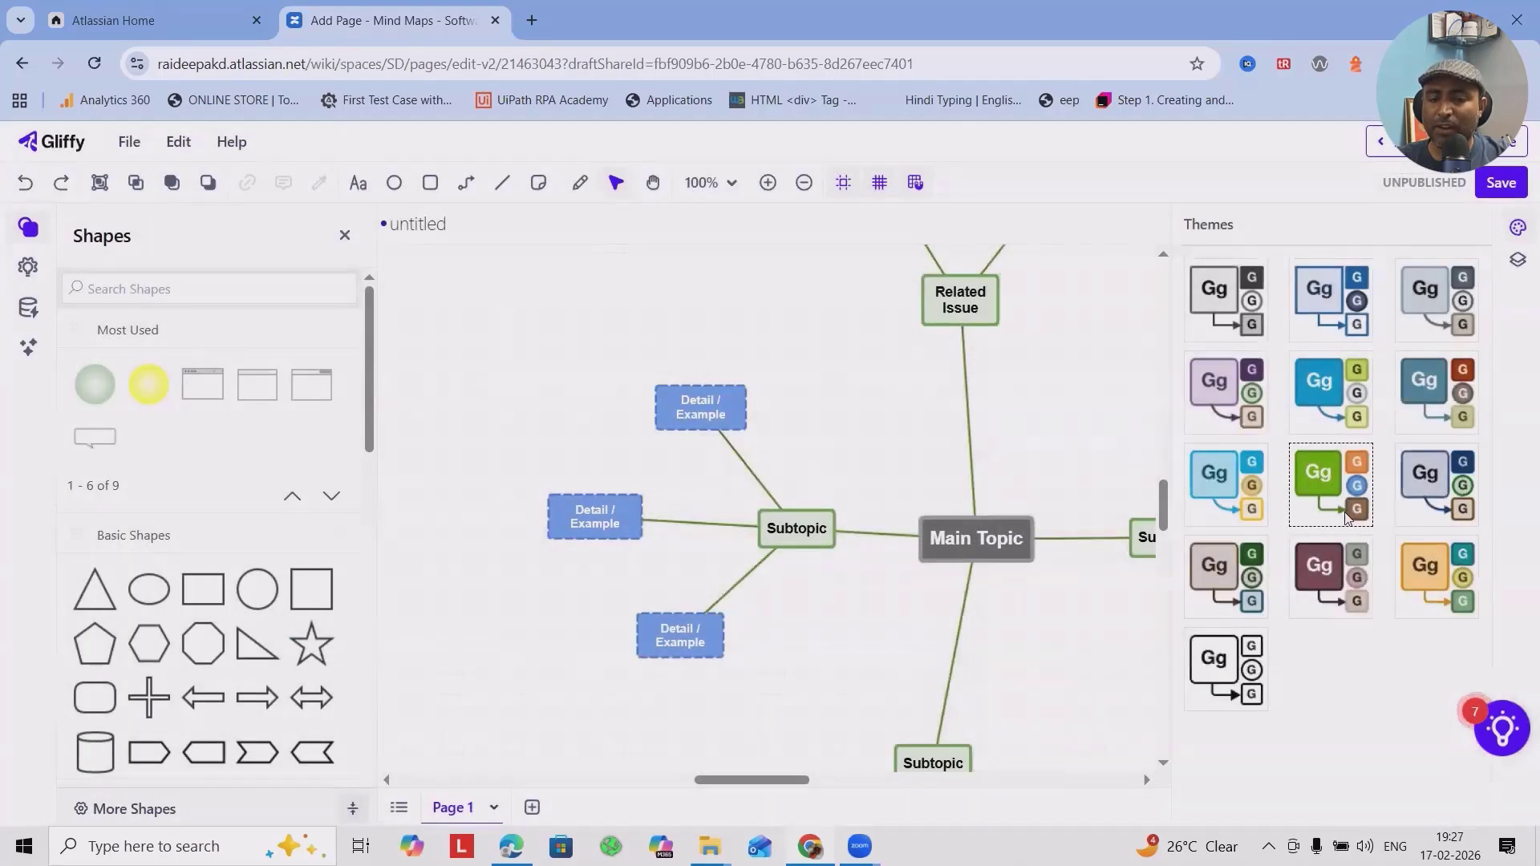
pyautogui.click(1419, 568)
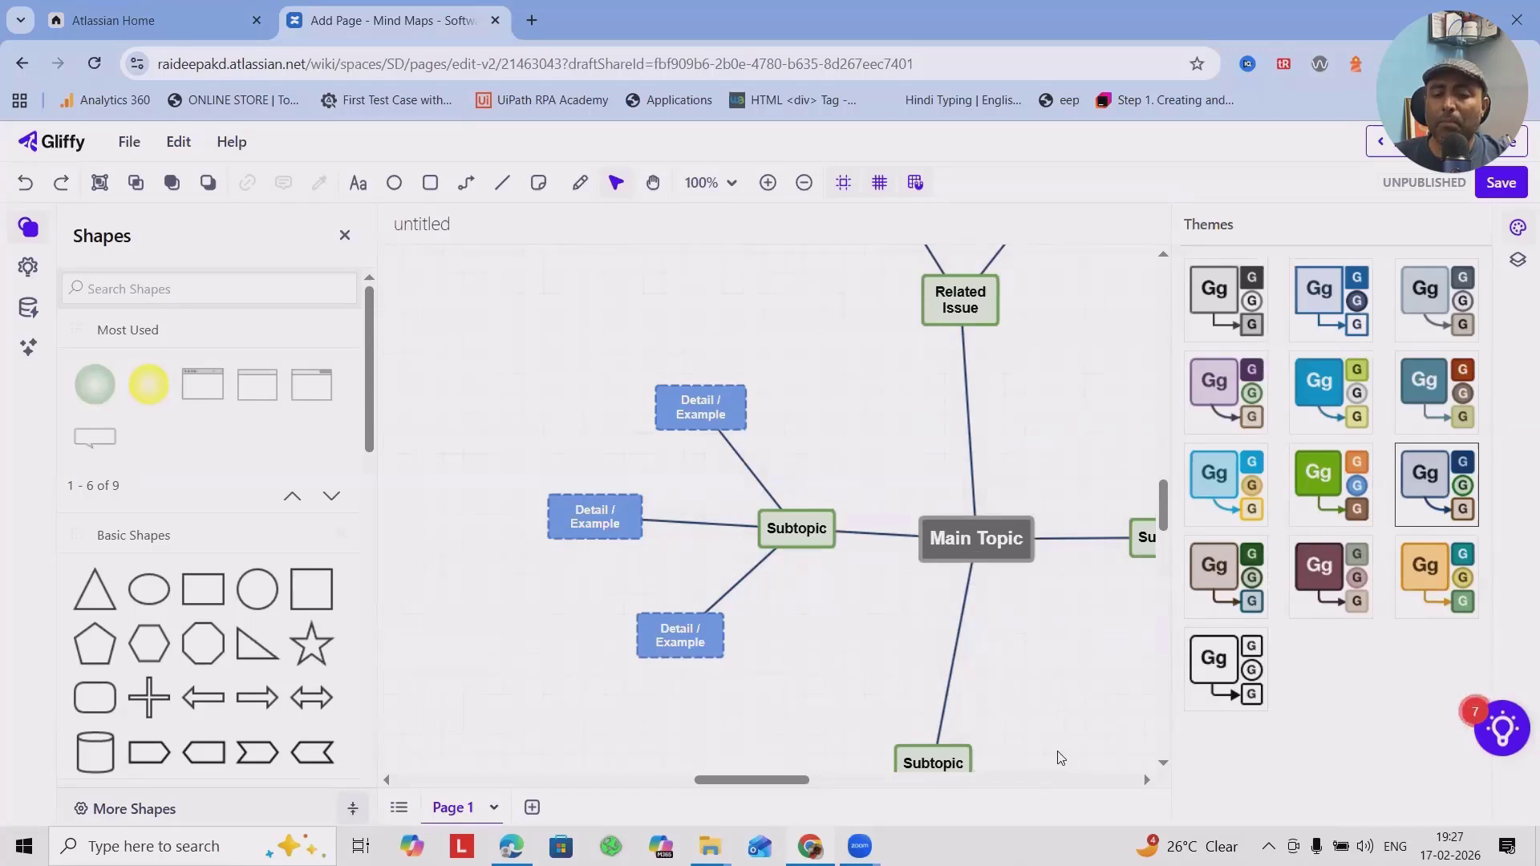
# Add a child node to the Subtopic on the left of the Main Topic, keeping its default text.
pyautogui.click(949, 531)
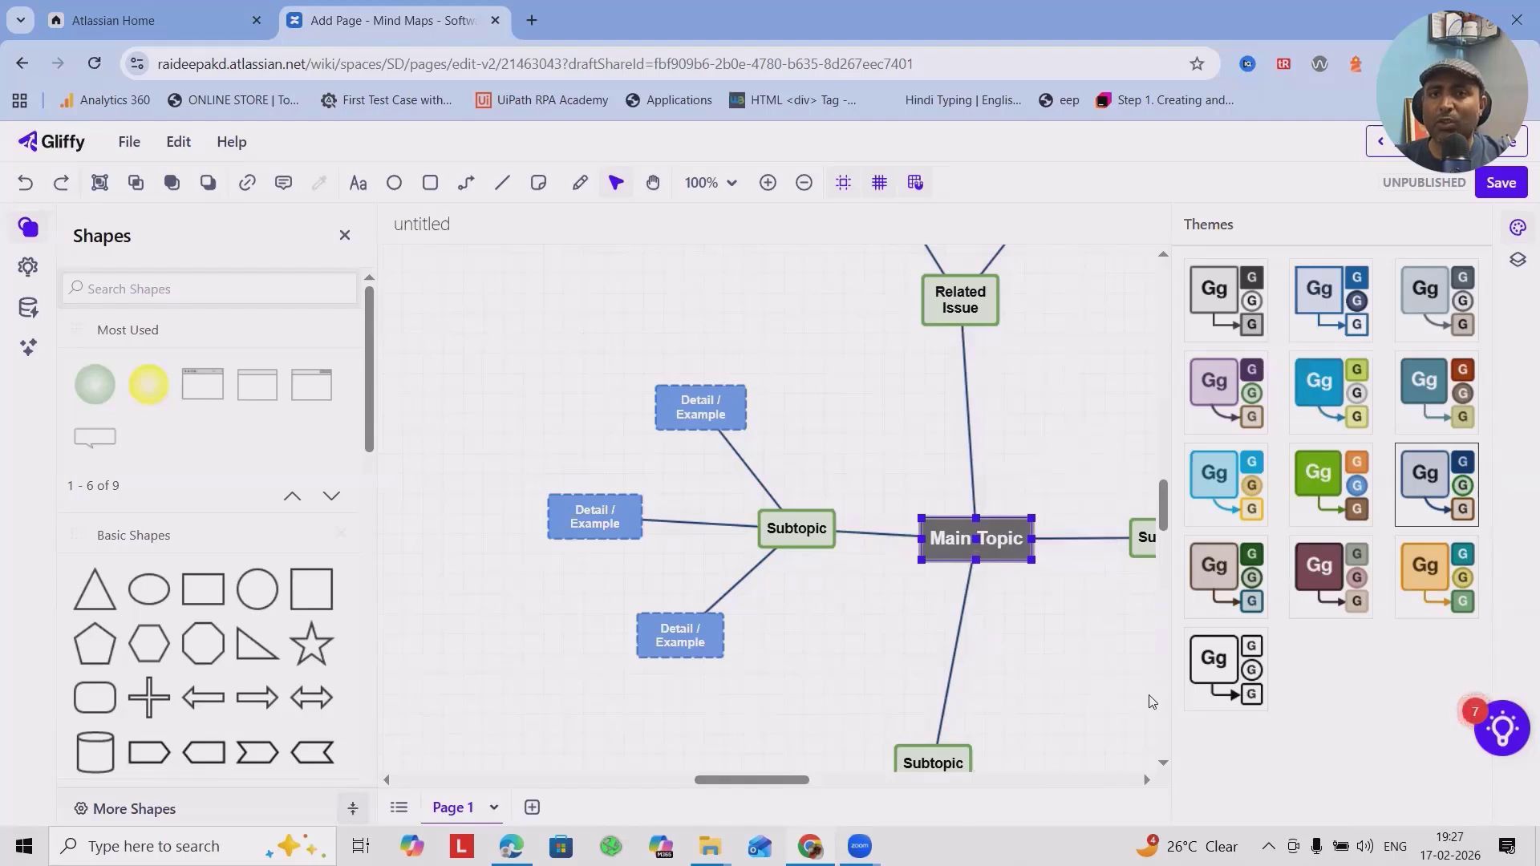
pyautogui.click(1105, 730)
pyautogui.click(794, 537)
pyautogui.click(743, 533)
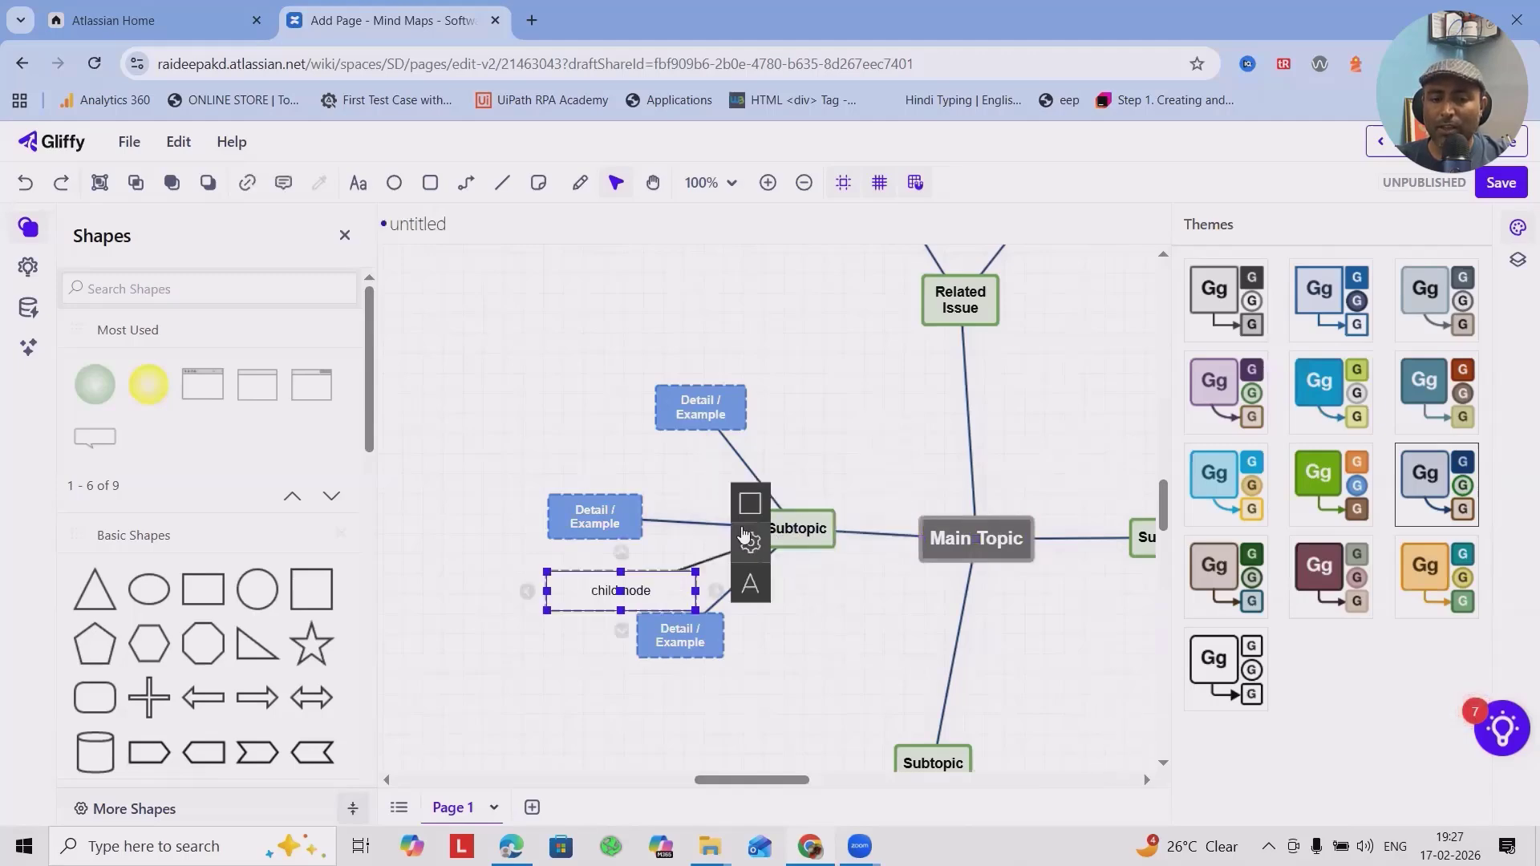
pyautogui.click(818, 613)
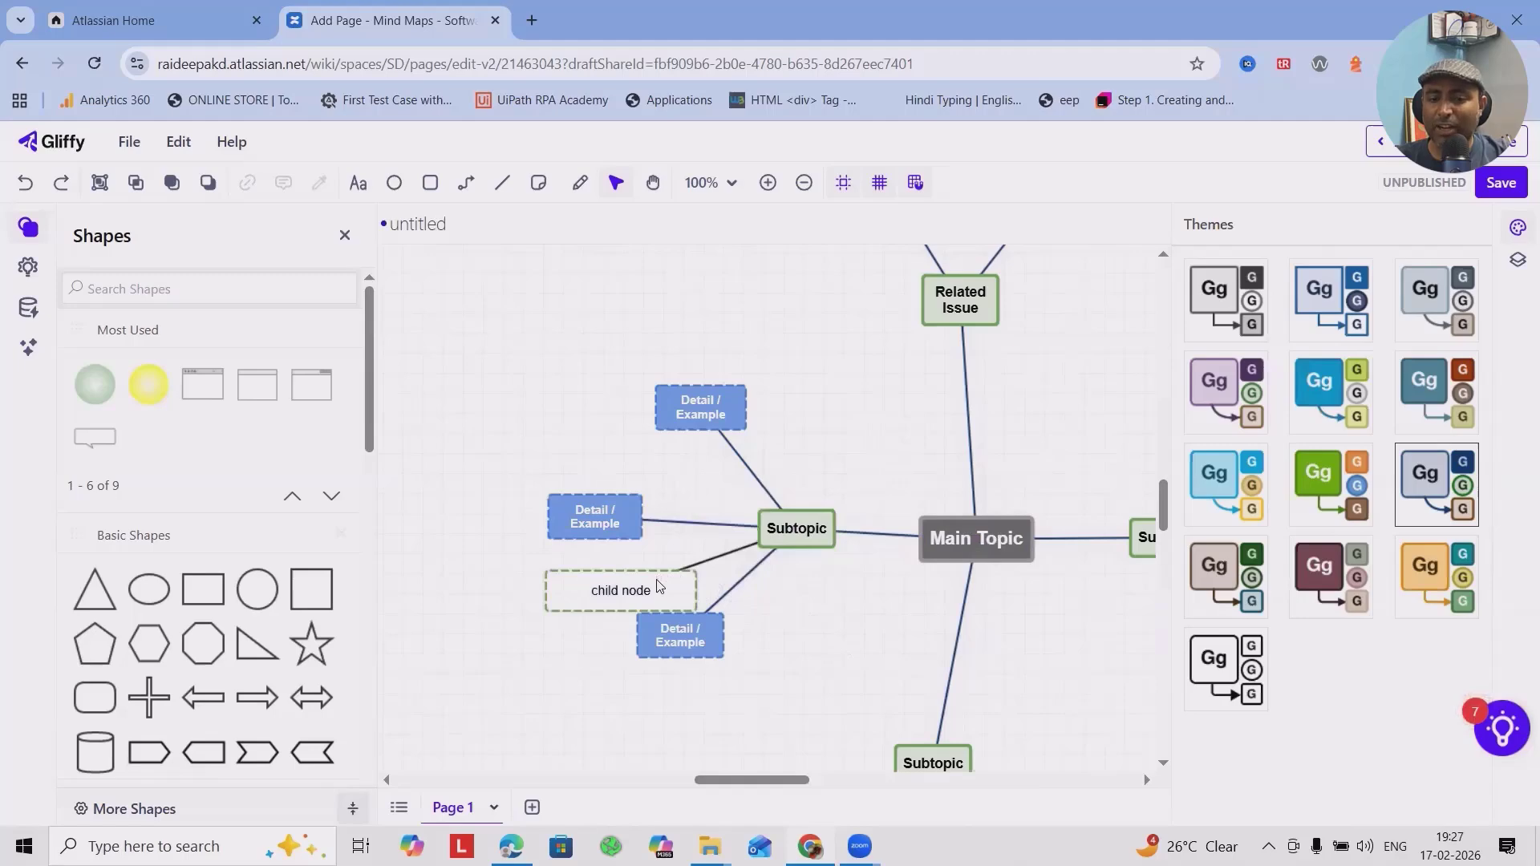
# Review the shape properties and line weight options of the Detail / Example node above the left Subtopic.
pyautogui.moveTo(796, 541)
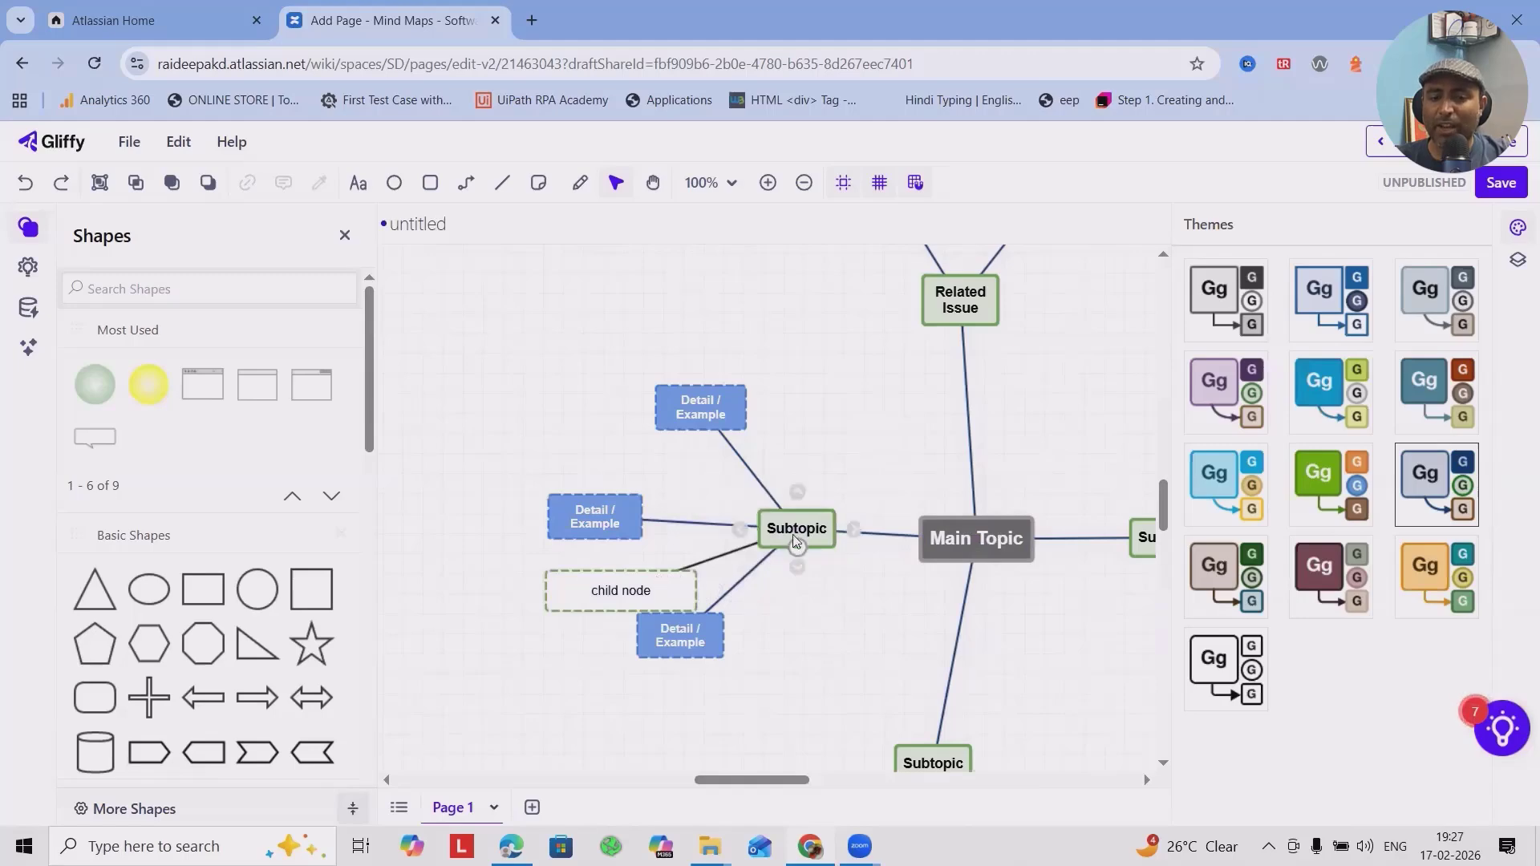
pyautogui.click(703, 413)
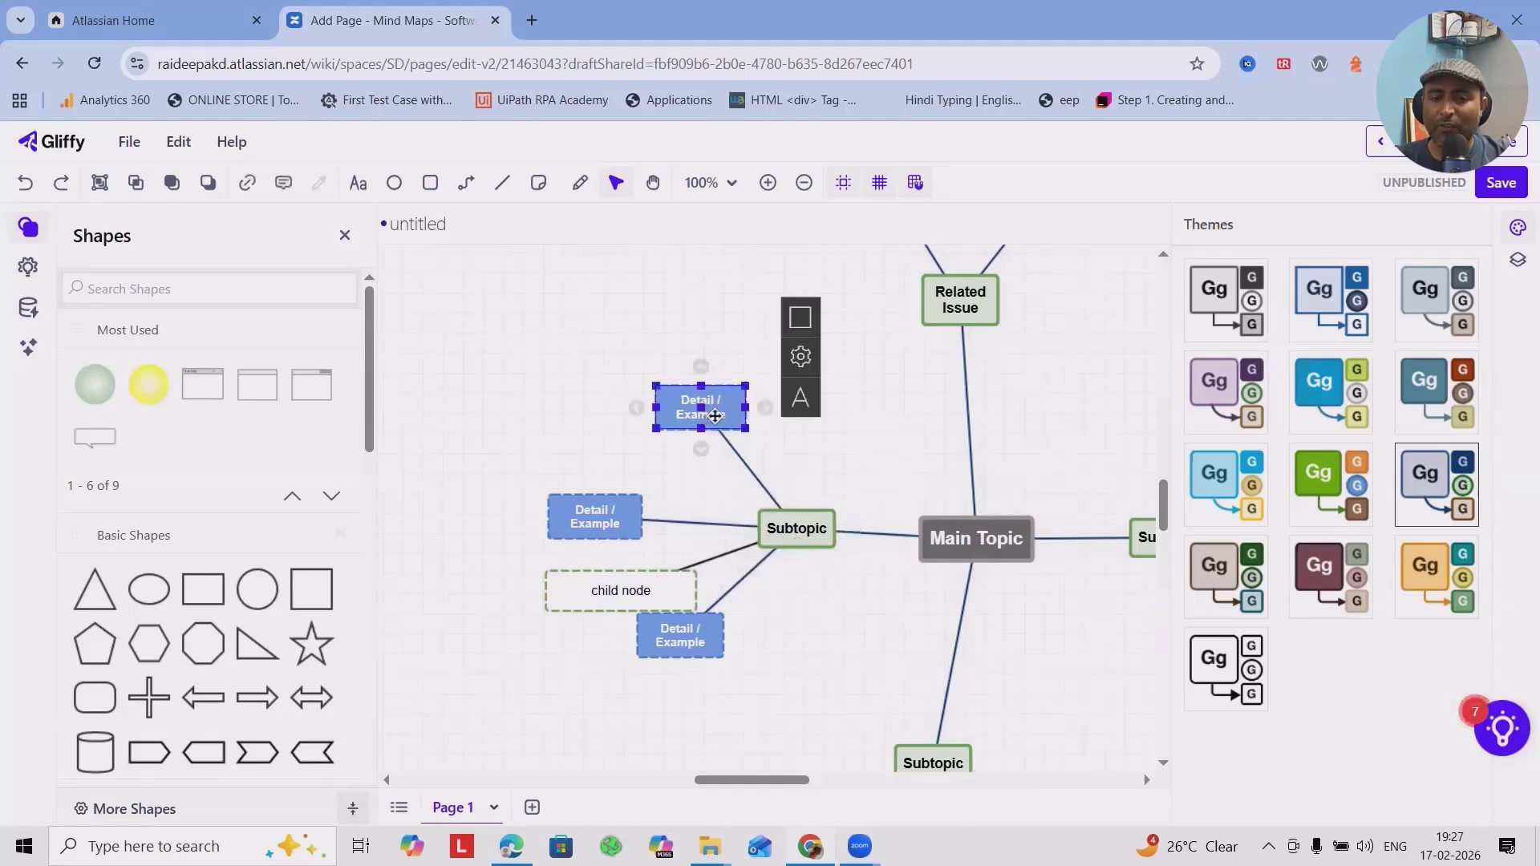
pyautogui.click(800, 321)
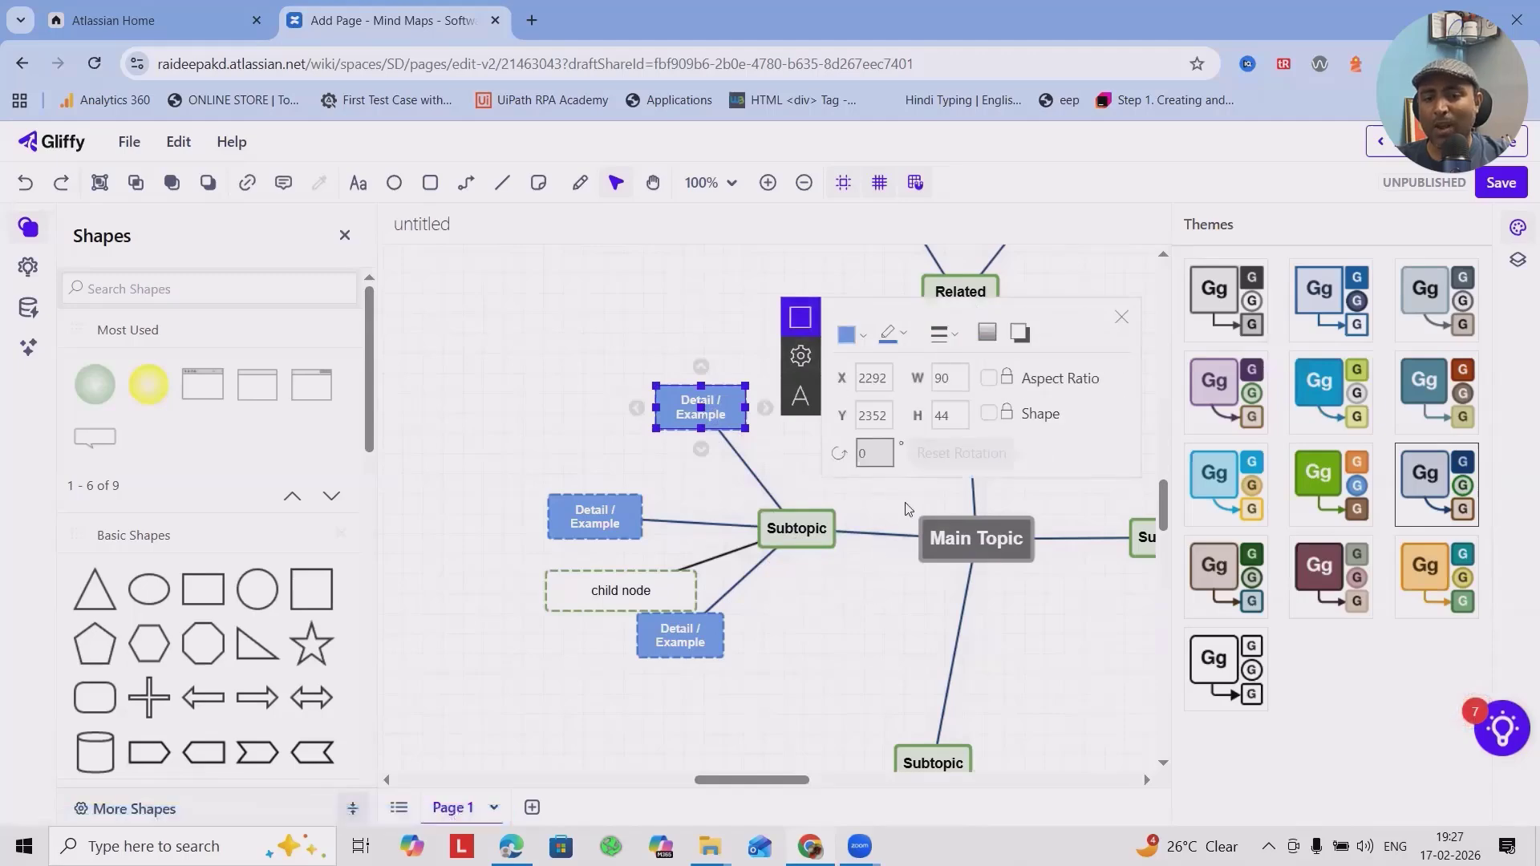
pyautogui.click(952, 336)
pyautogui.click(1082, 676)
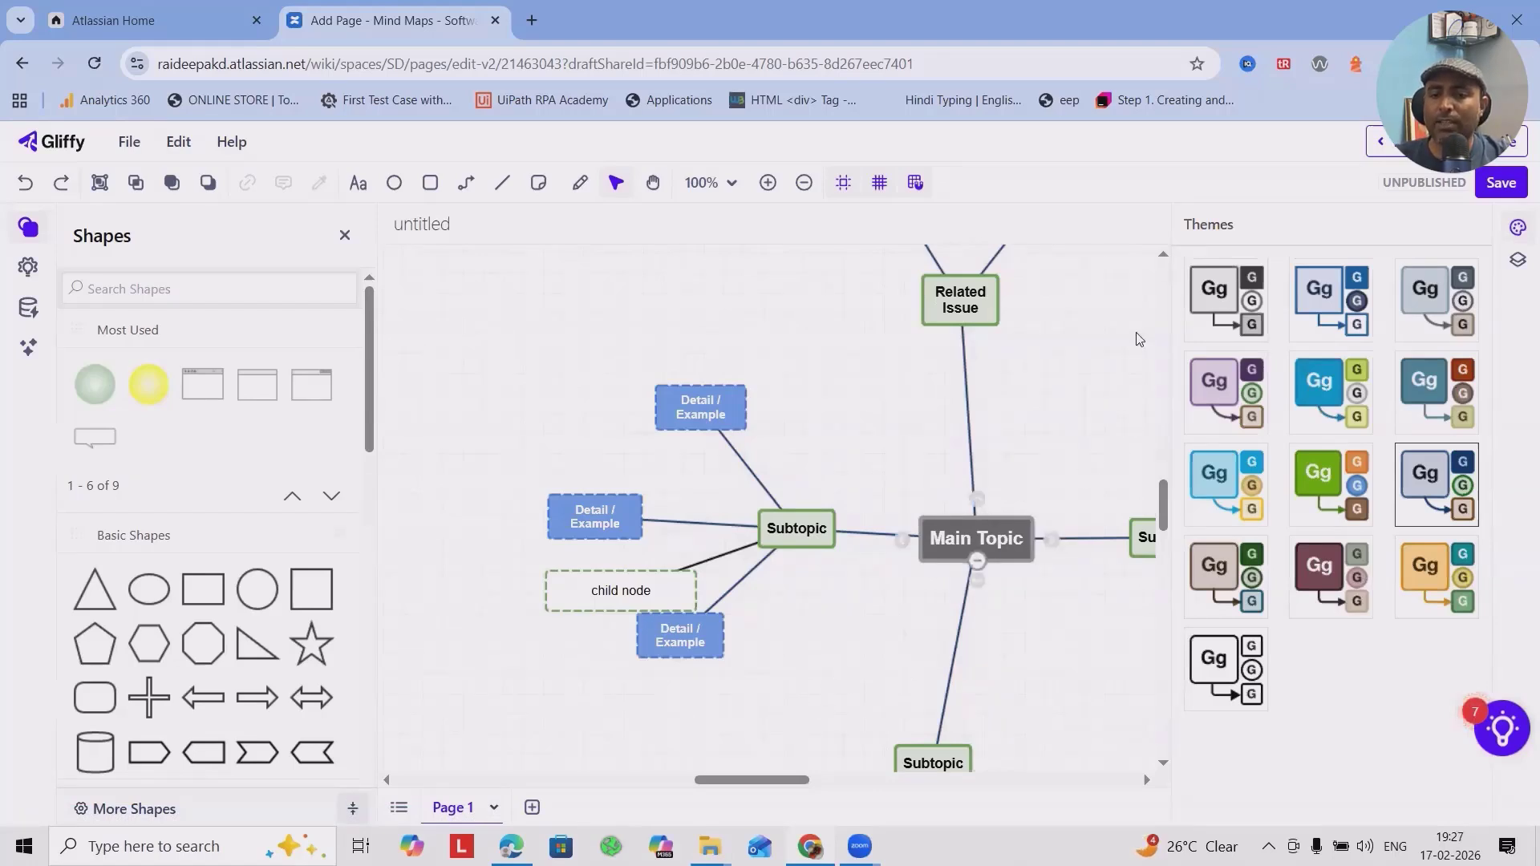
# Save the diagram under the name "mind maps", close the editor with changes saved, and view the diagram on the Confluence page.
pyautogui.scroll(3, 1107, 399)
pyautogui.scroll(-4, 1107, 399)
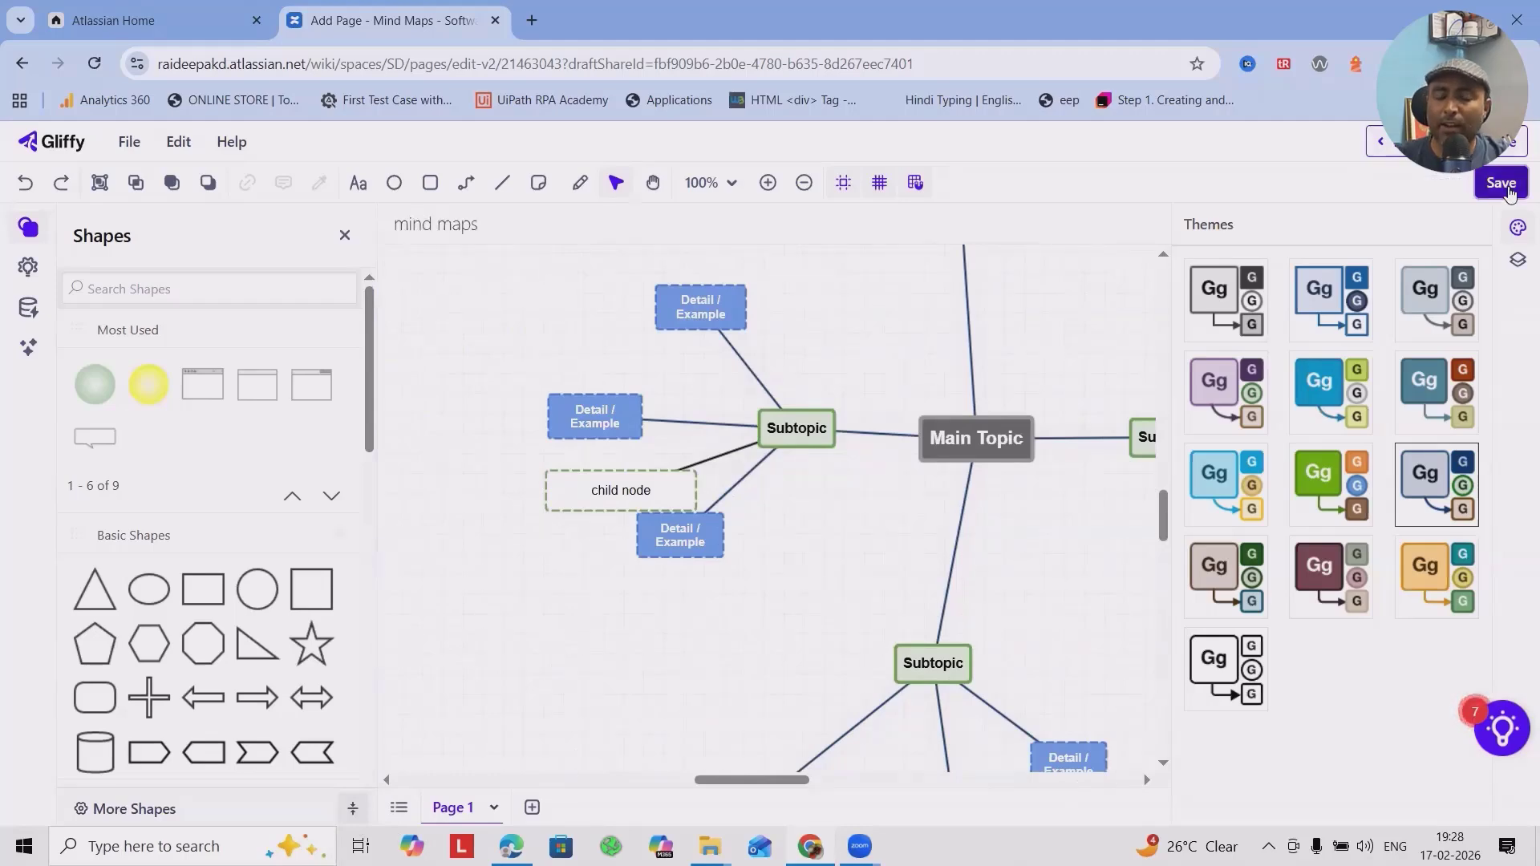
pyautogui.click(1500, 183)
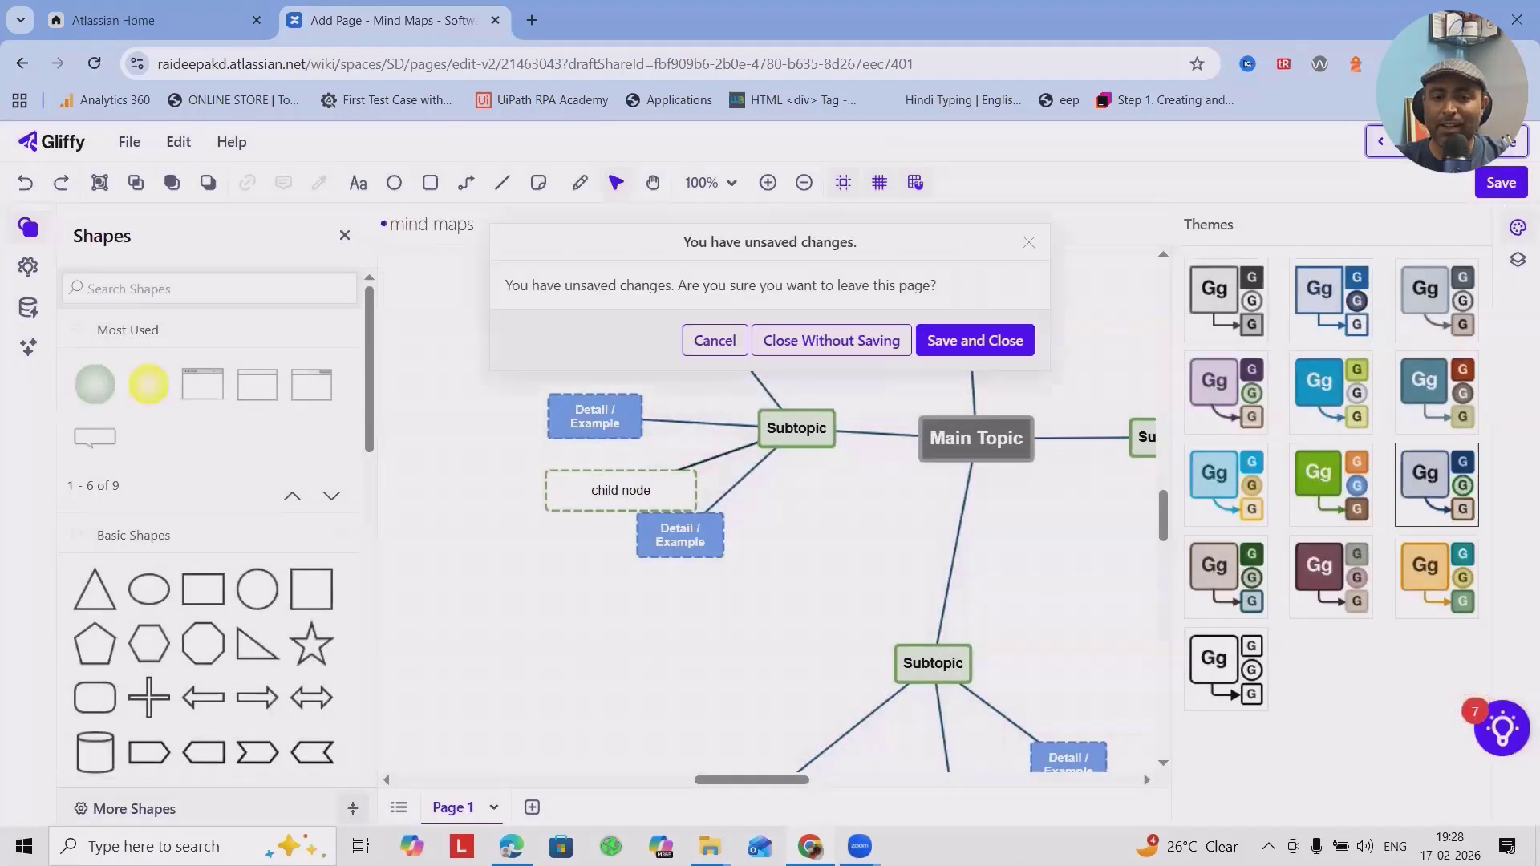
pyautogui.click(972, 353)
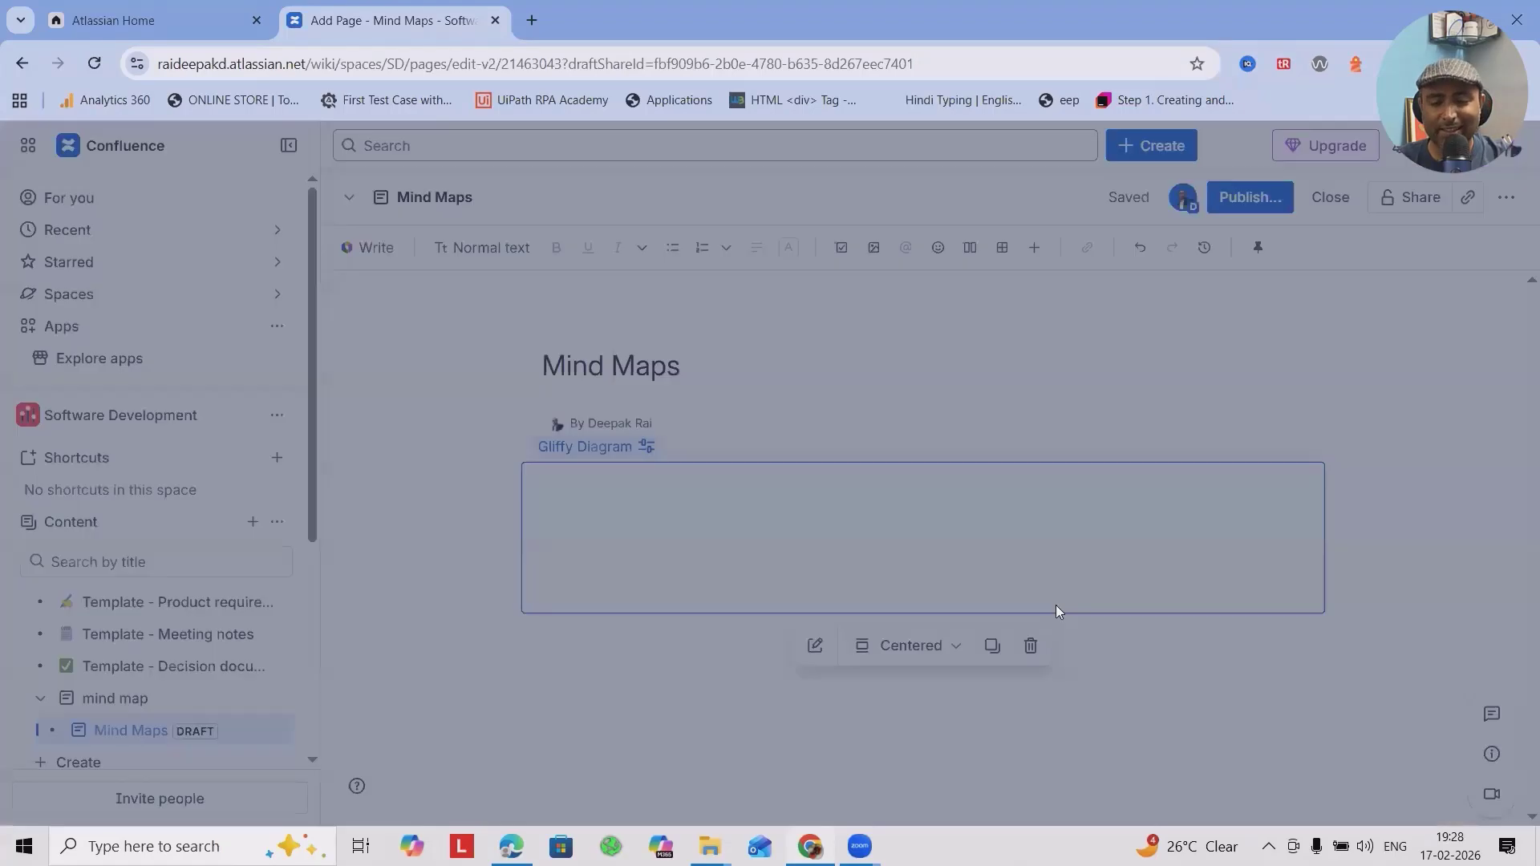
pyautogui.scroll(-5, 784, 516)
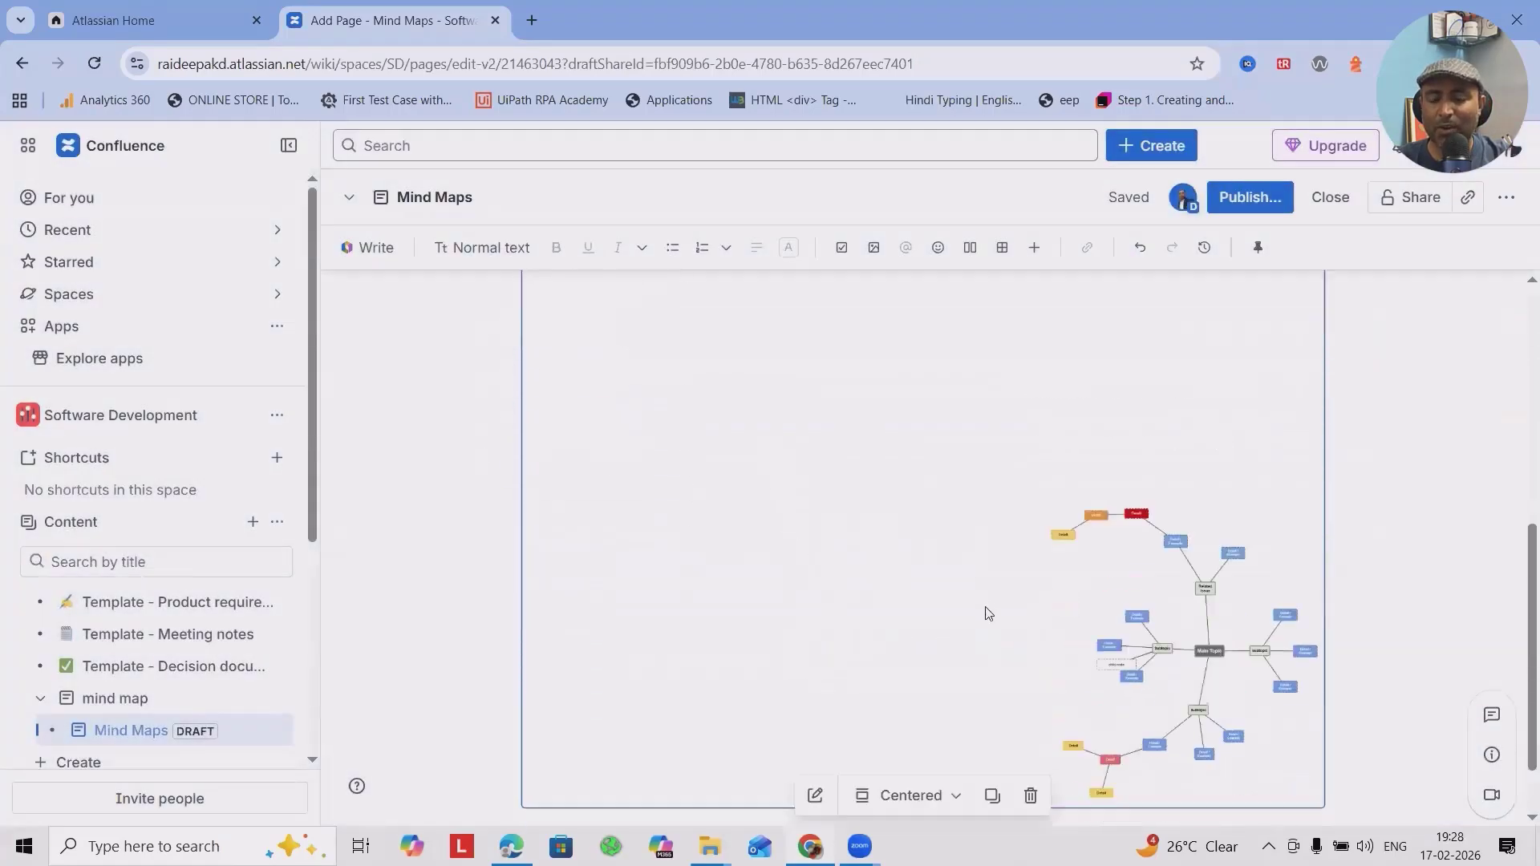